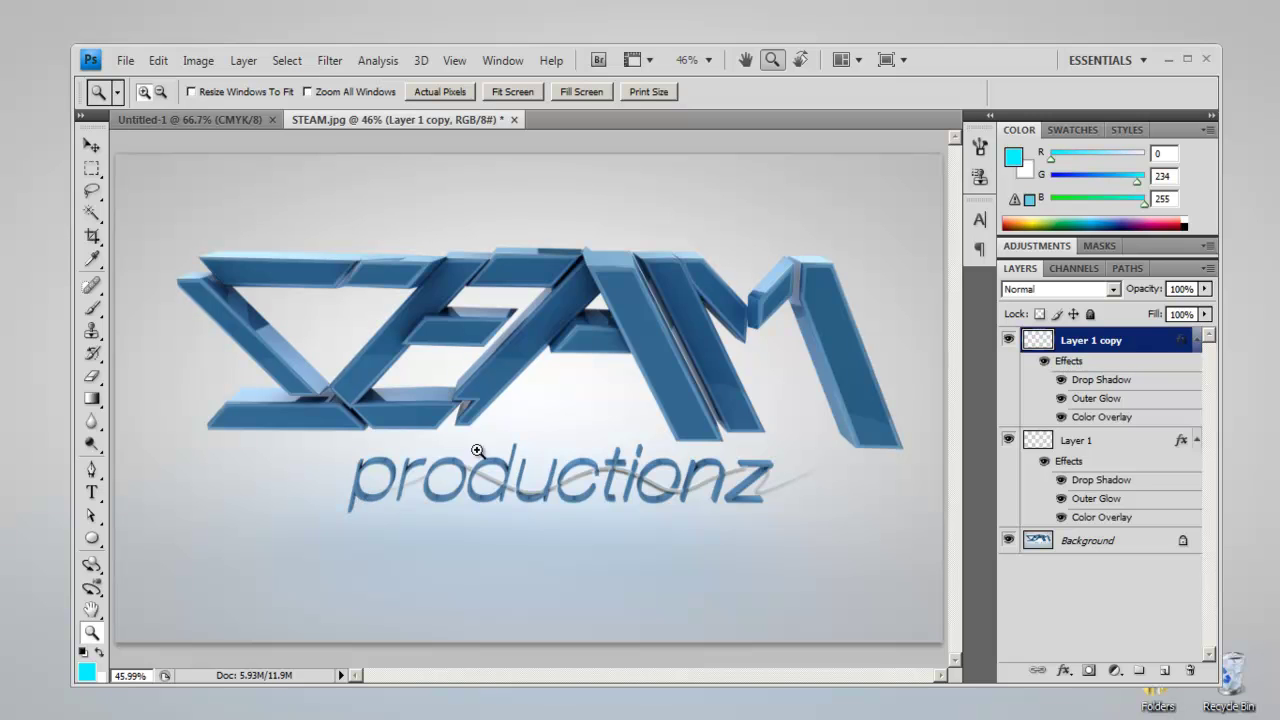
- Zoom in to inspect the wire around productionz at 100%, then fit the image on screen
click(734, 494)
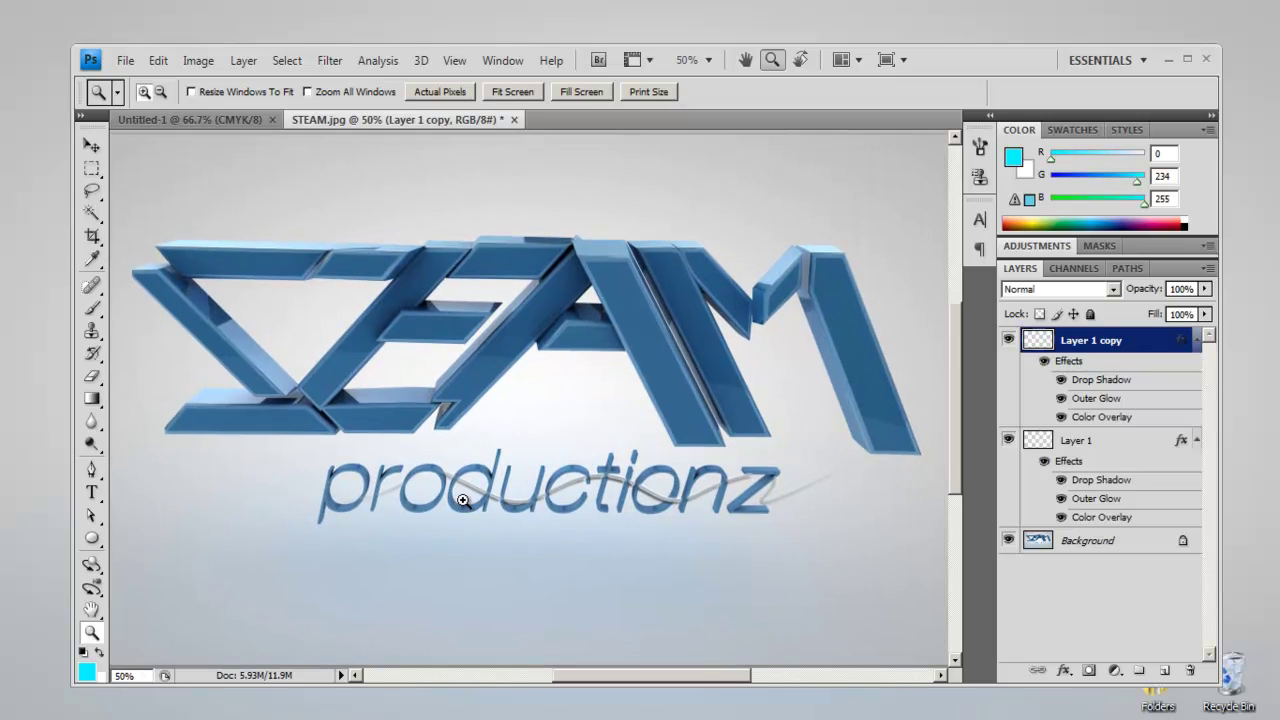
click(510, 539)
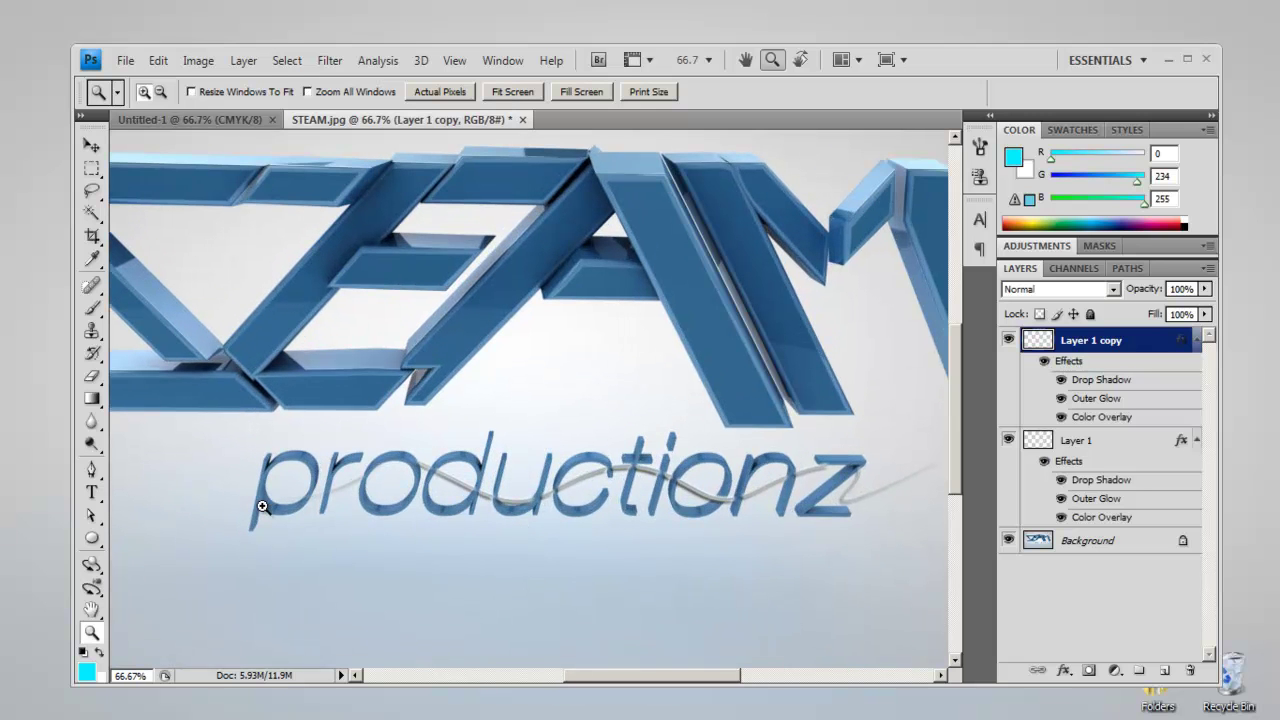
click(410, 509)
drag(612, 688, 636, 659)
right_click(592, 537)
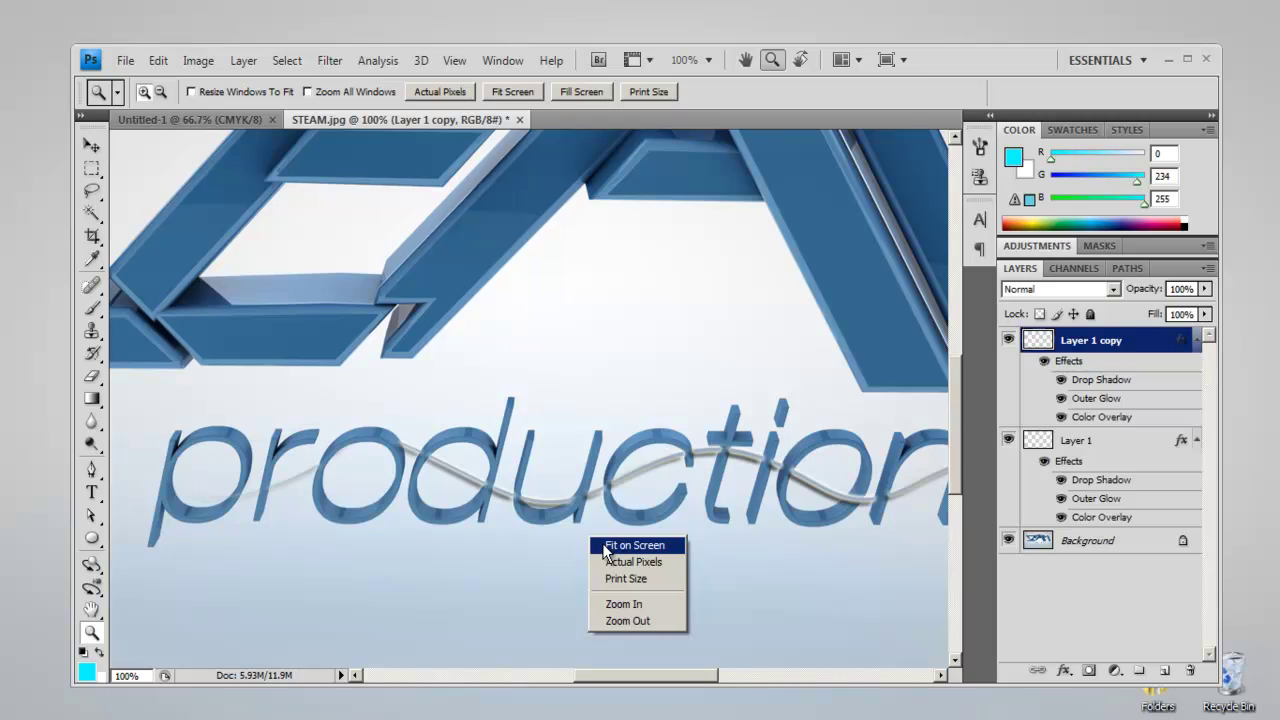
click(615, 543)
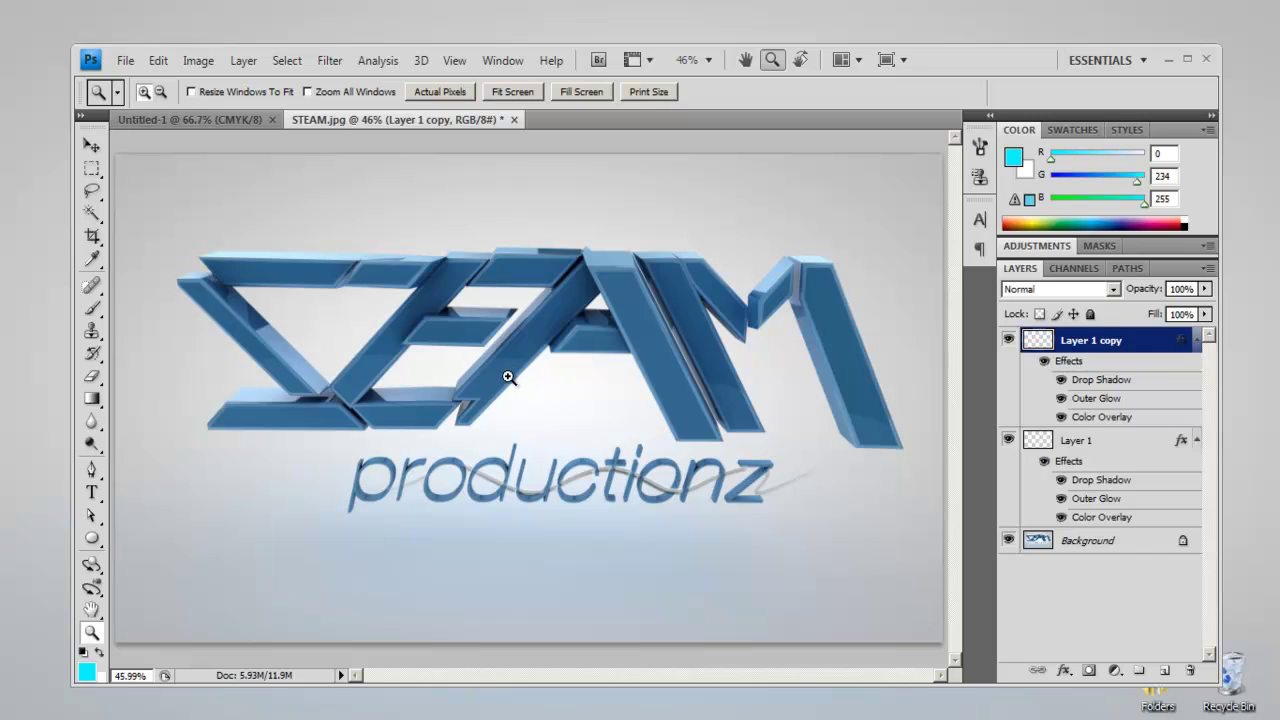
- Delete the Layer 1 copy and Layer 1 wire layers
key(Delete)
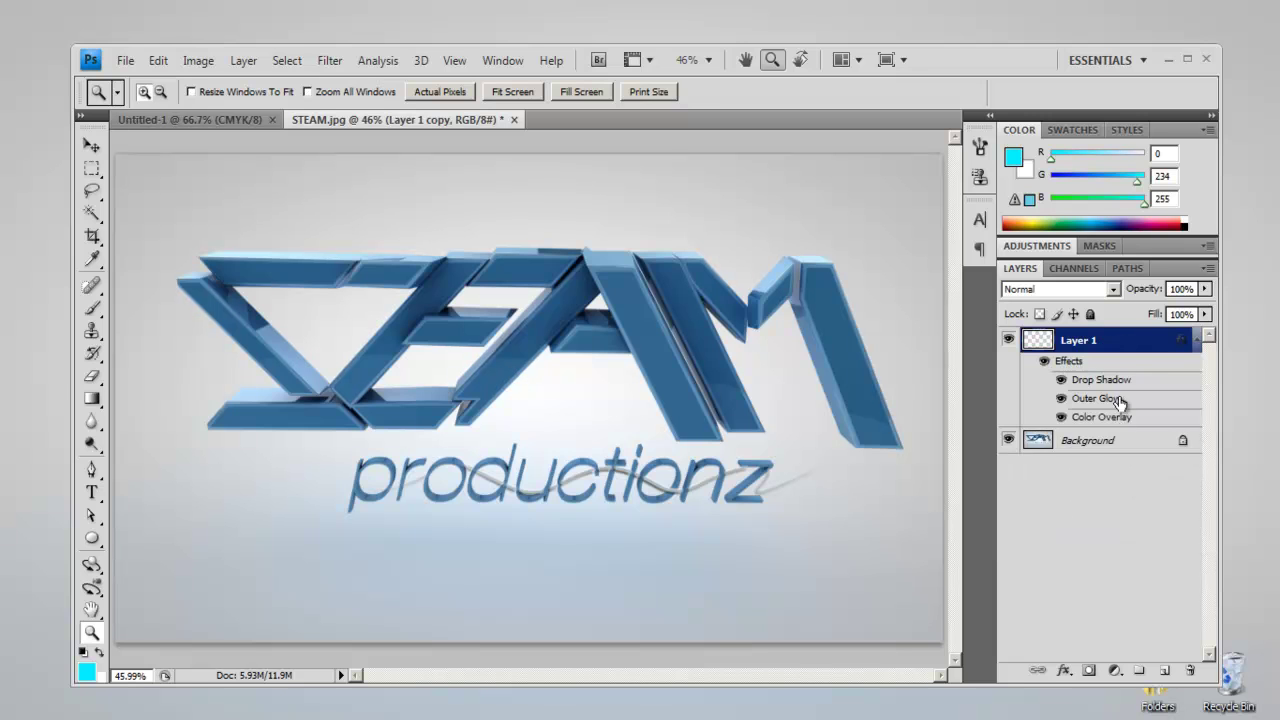
key(e)
key(Delete)
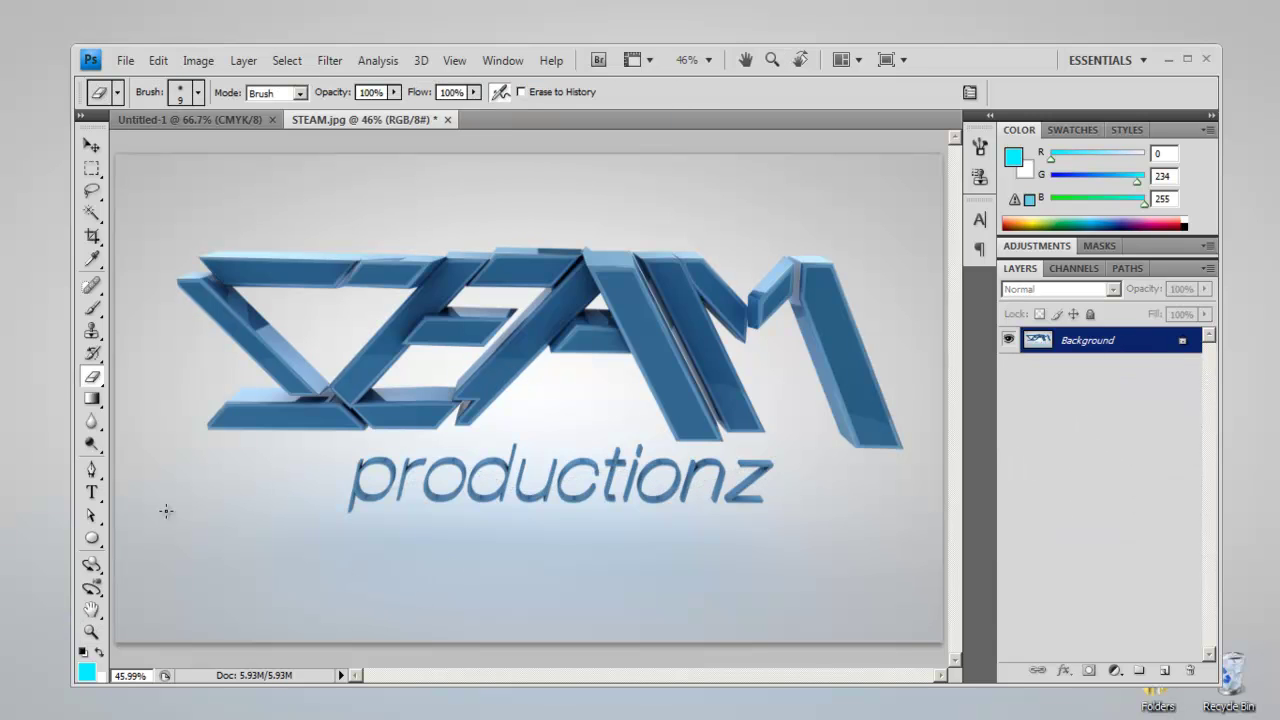
- Zoom in on the productionz text with a Zoom tool marquee
click(91, 472)
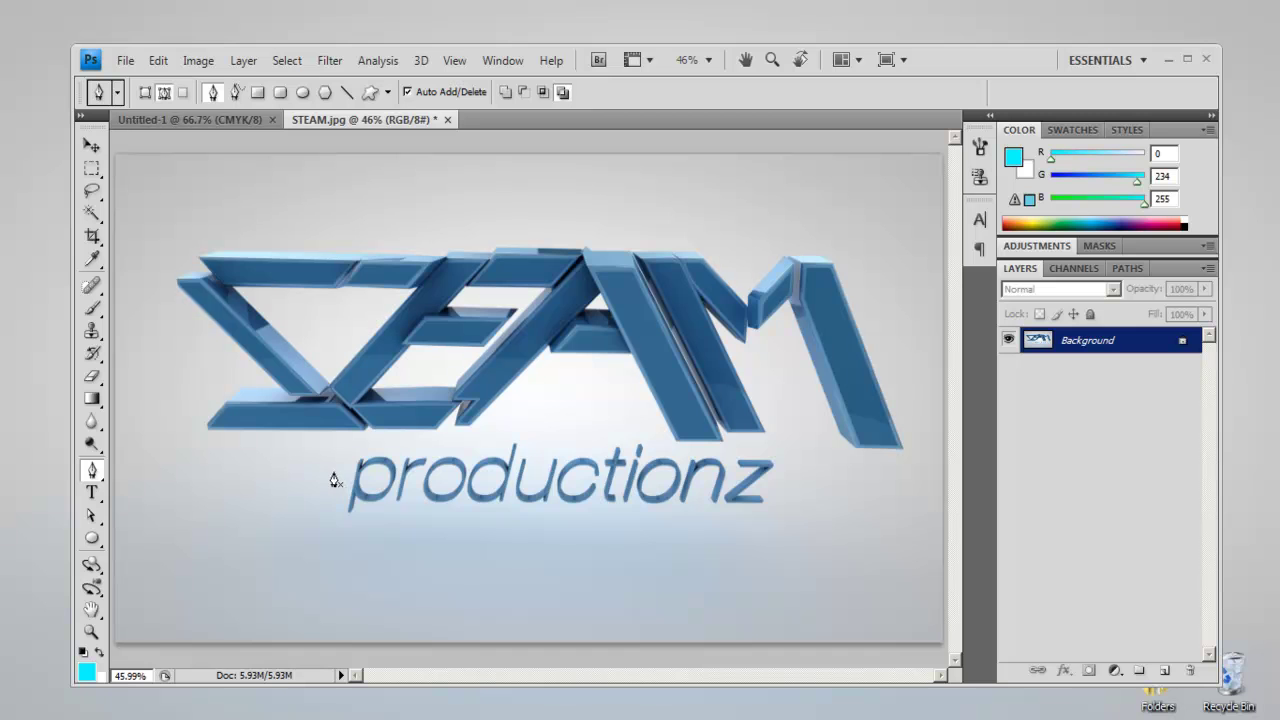
click(91, 632)
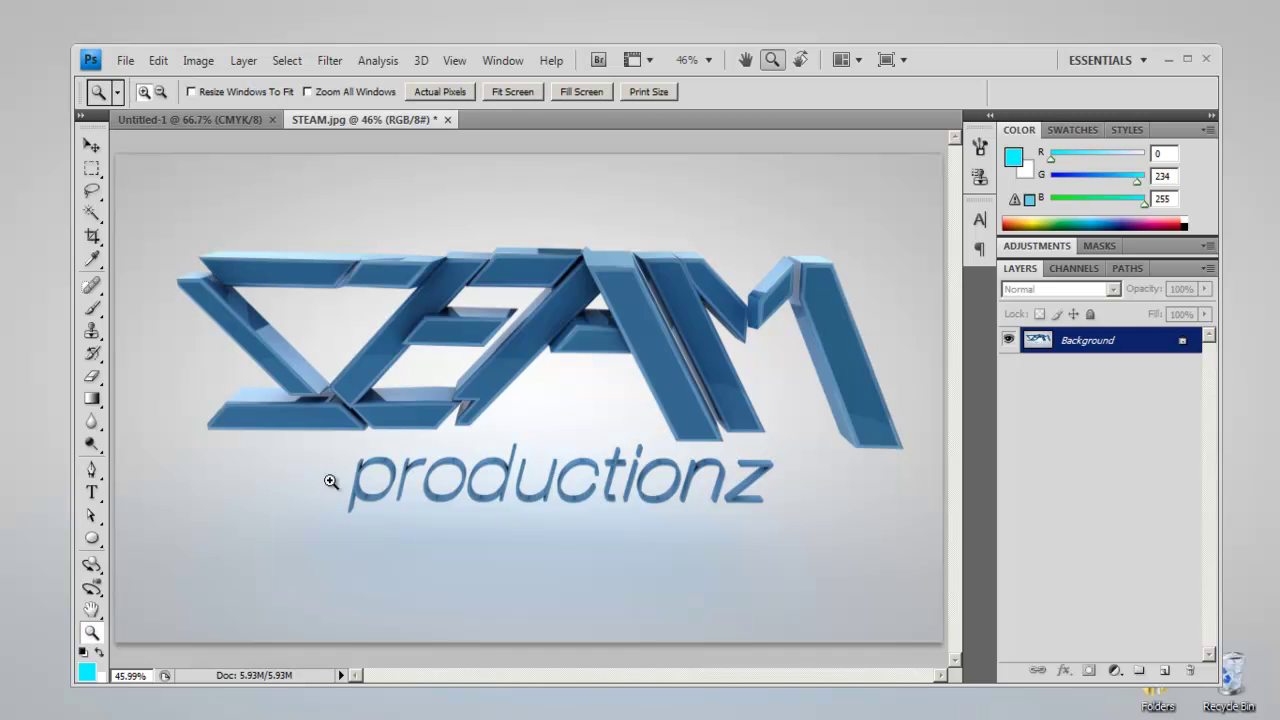
drag(334, 450, 837, 529)
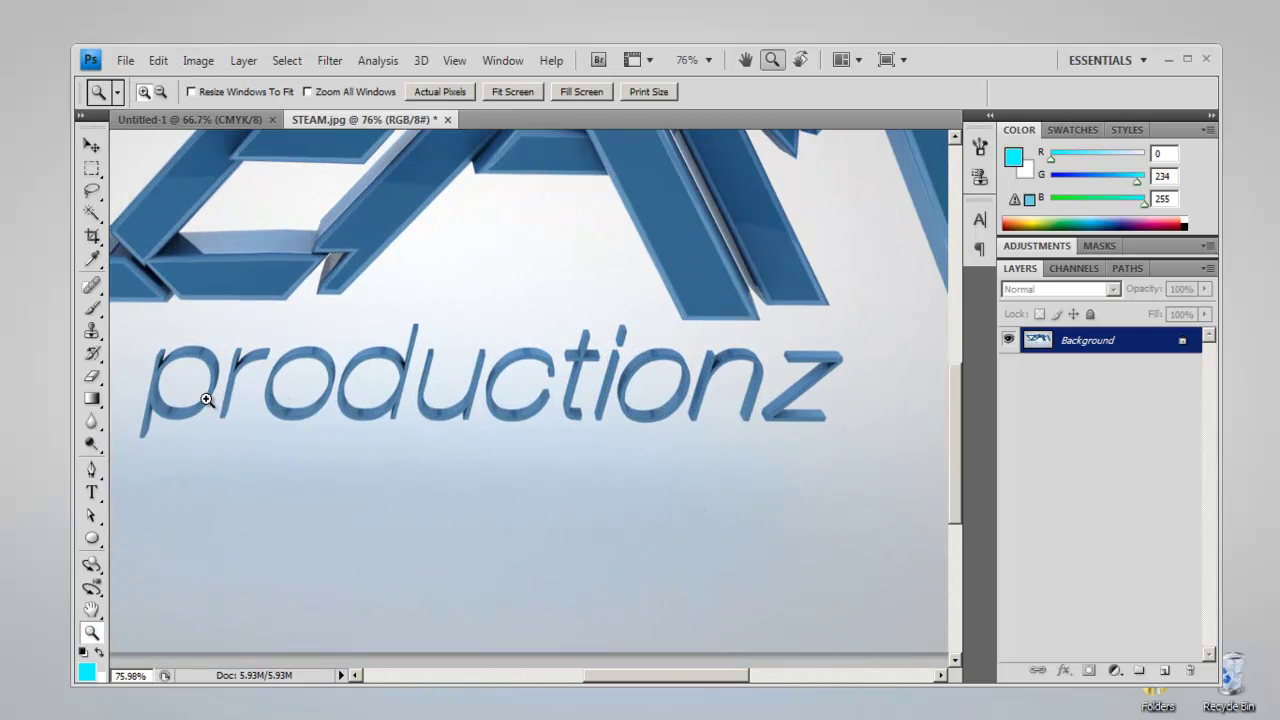
- With the Pen tool, draw a curved path from left of the p, waving through the letters, to below-right of the z
click(91, 470)
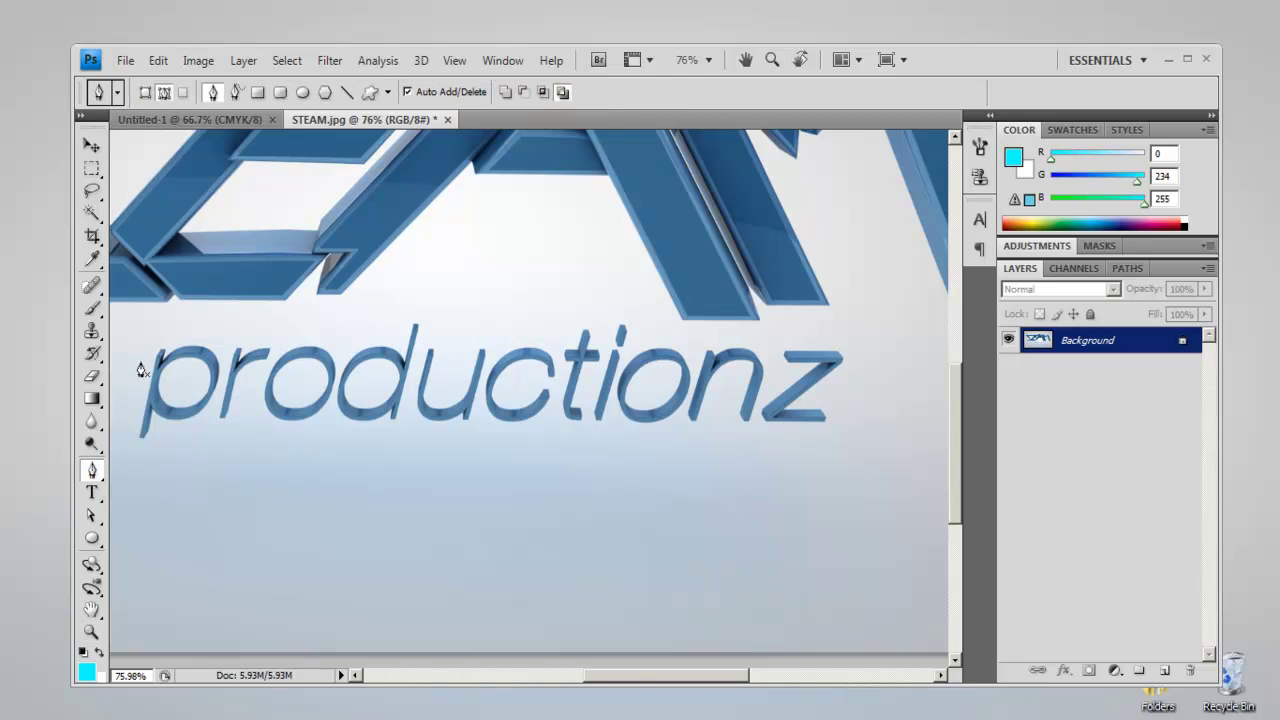
drag(634, 680, 628, 678)
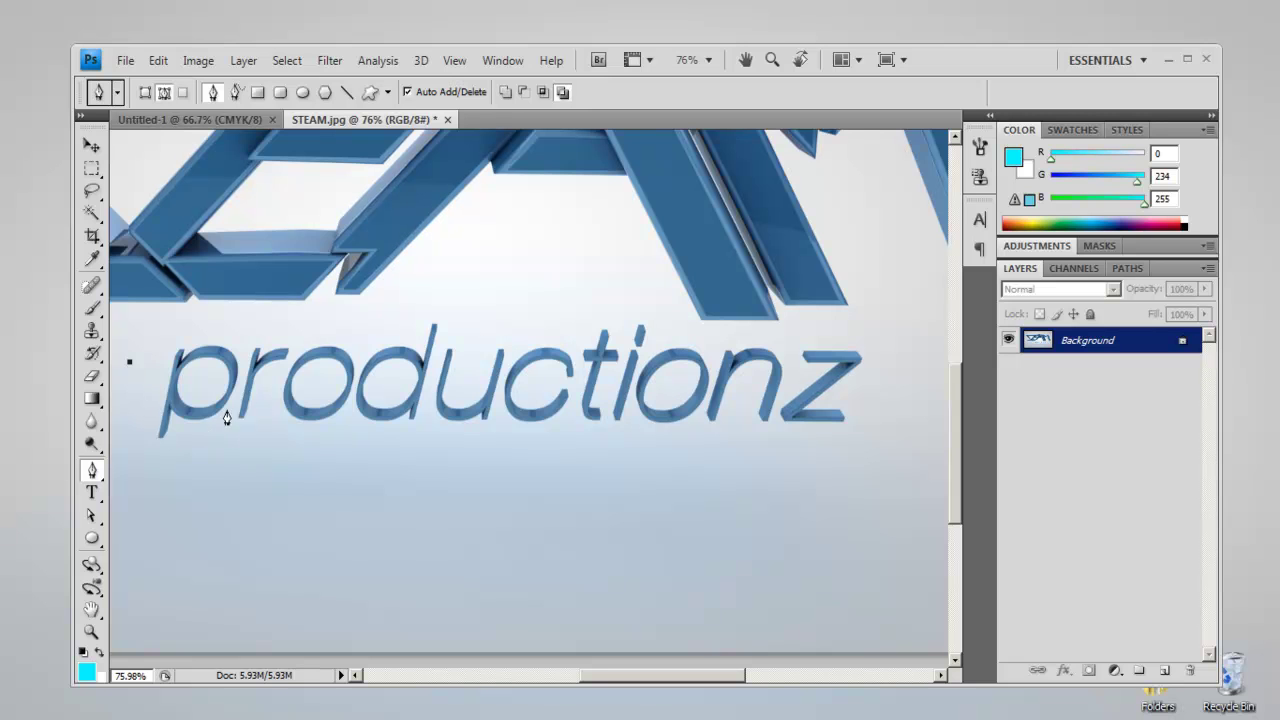
drag(250, 429, 189, 463)
drag(387, 425, 452, 383)
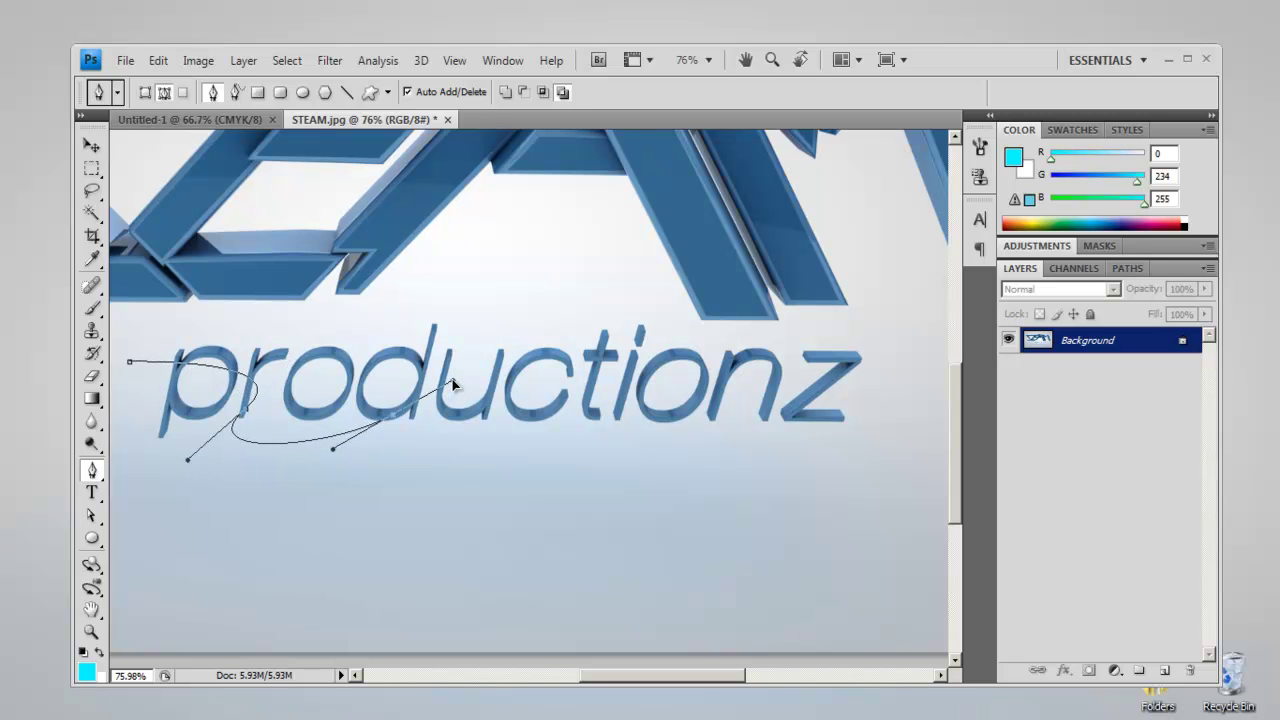
drag(540, 393, 588, 426)
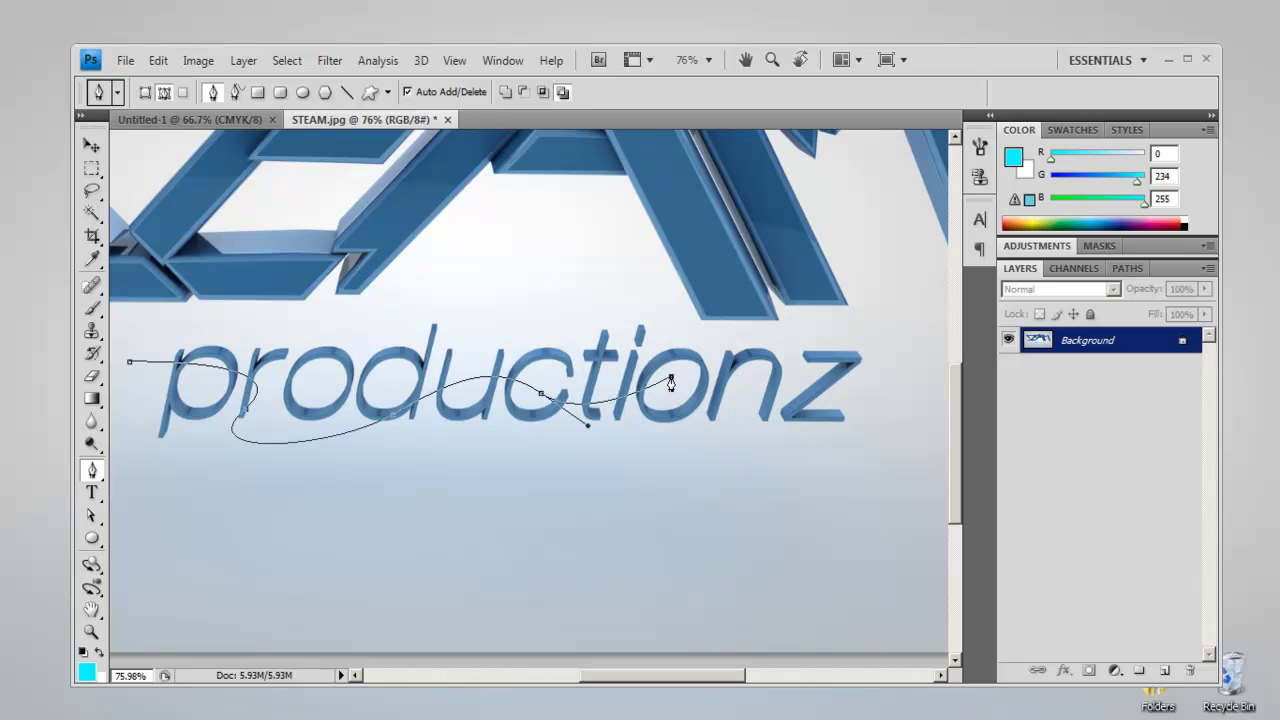
drag(672, 376, 702, 358)
drag(787, 377, 821, 407)
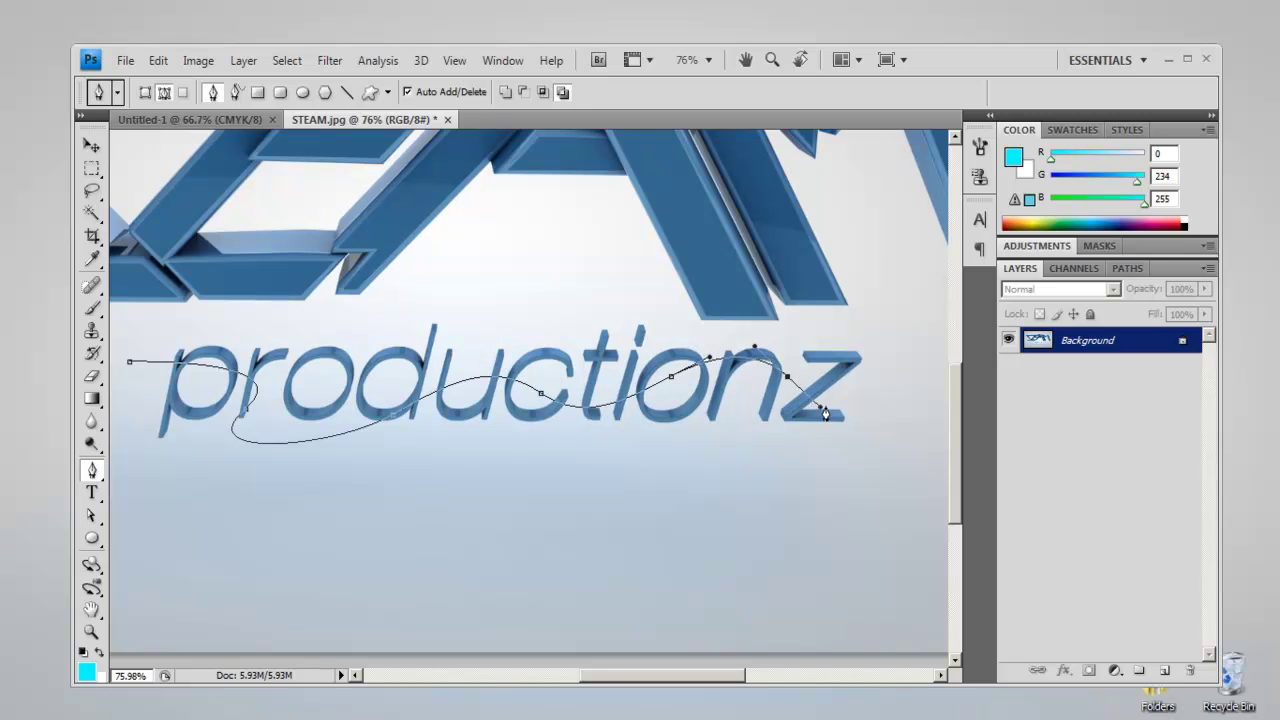
click(858, 366)
drag(866, 367, 895, 367)
click(922, 446)
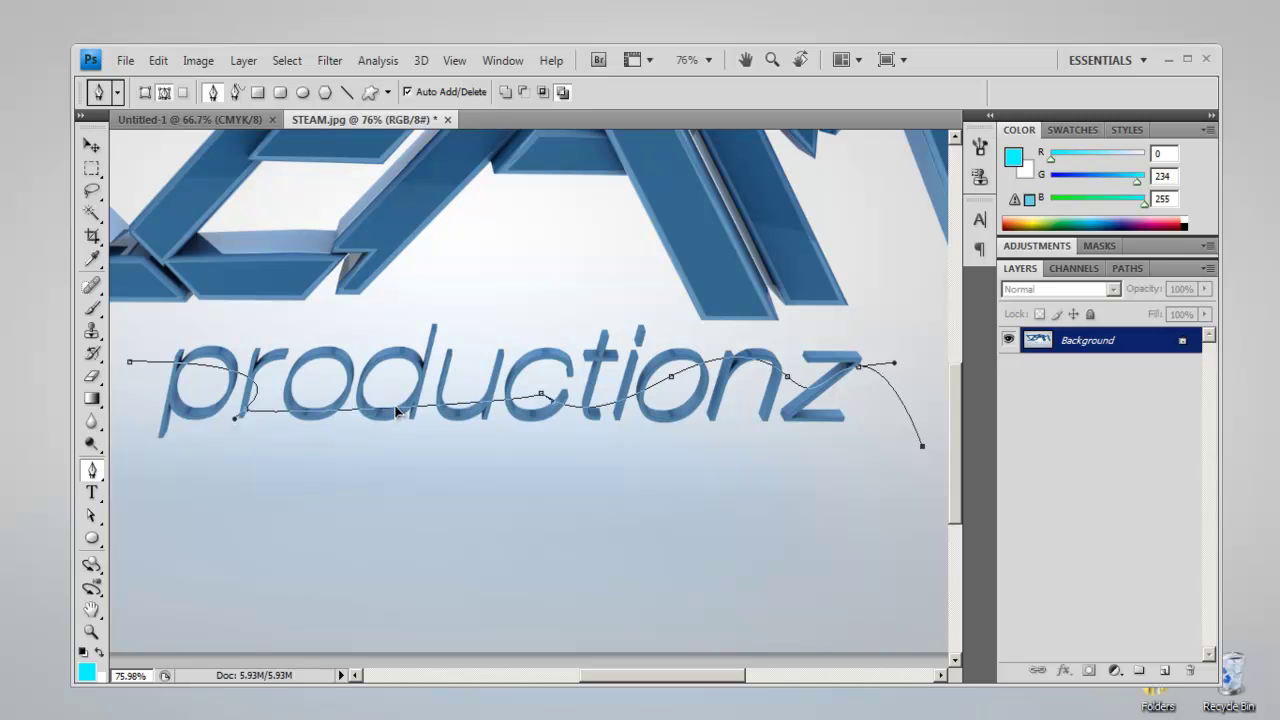
- Use Direct Selection to adjust the curves near the d and ti, the dip under pr, and the left end anchor
click(92, 517)
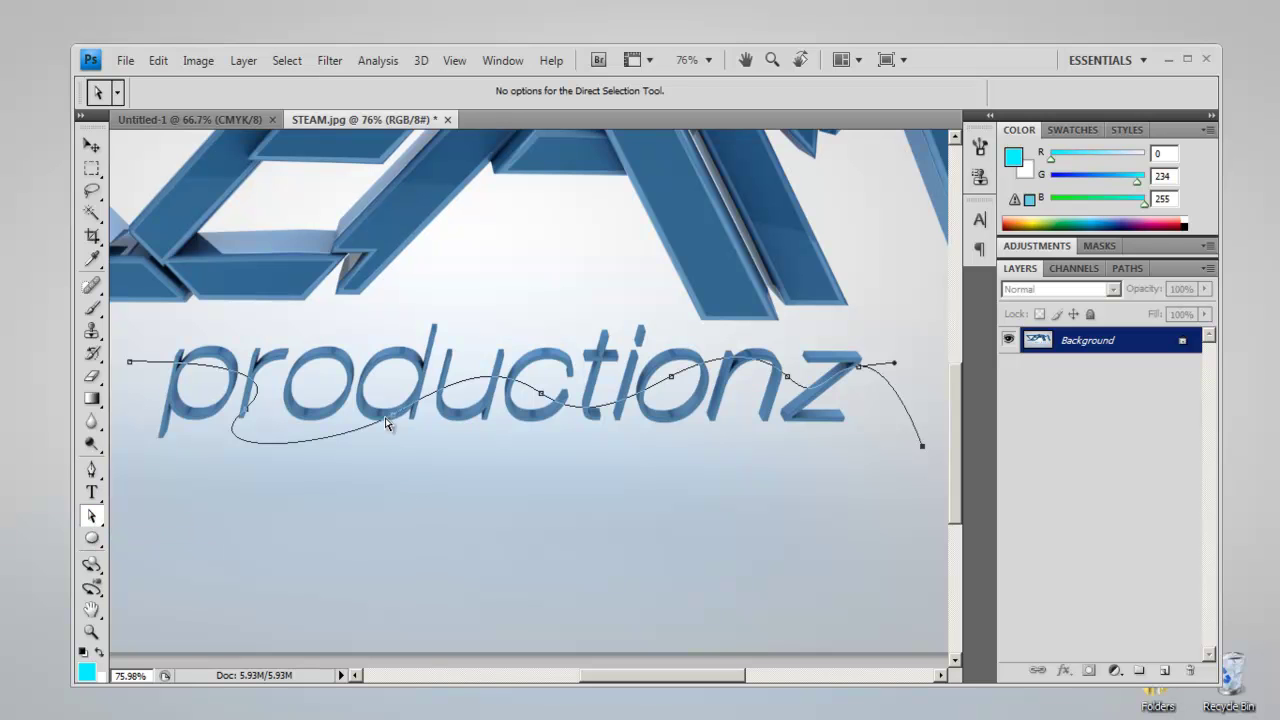
drag(397, 421, 395, 394)
drag(460, 364, 476, 408)
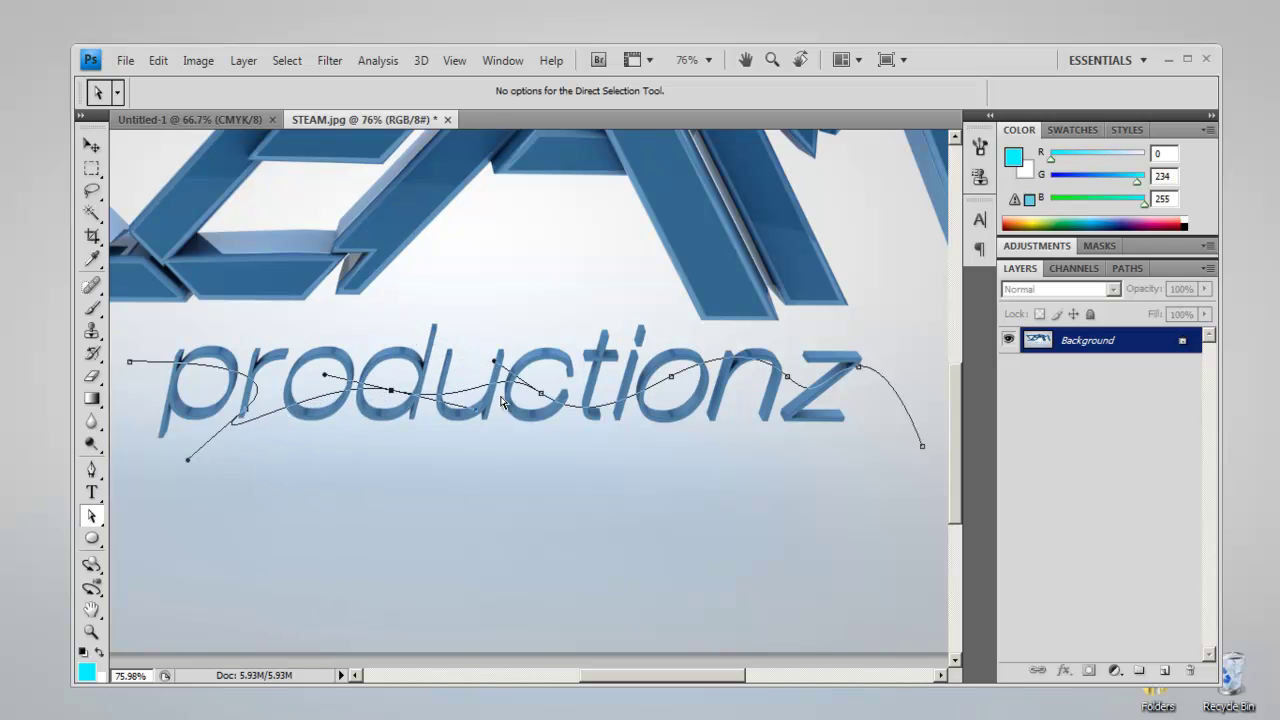
drag(496, 362, 506, 358)
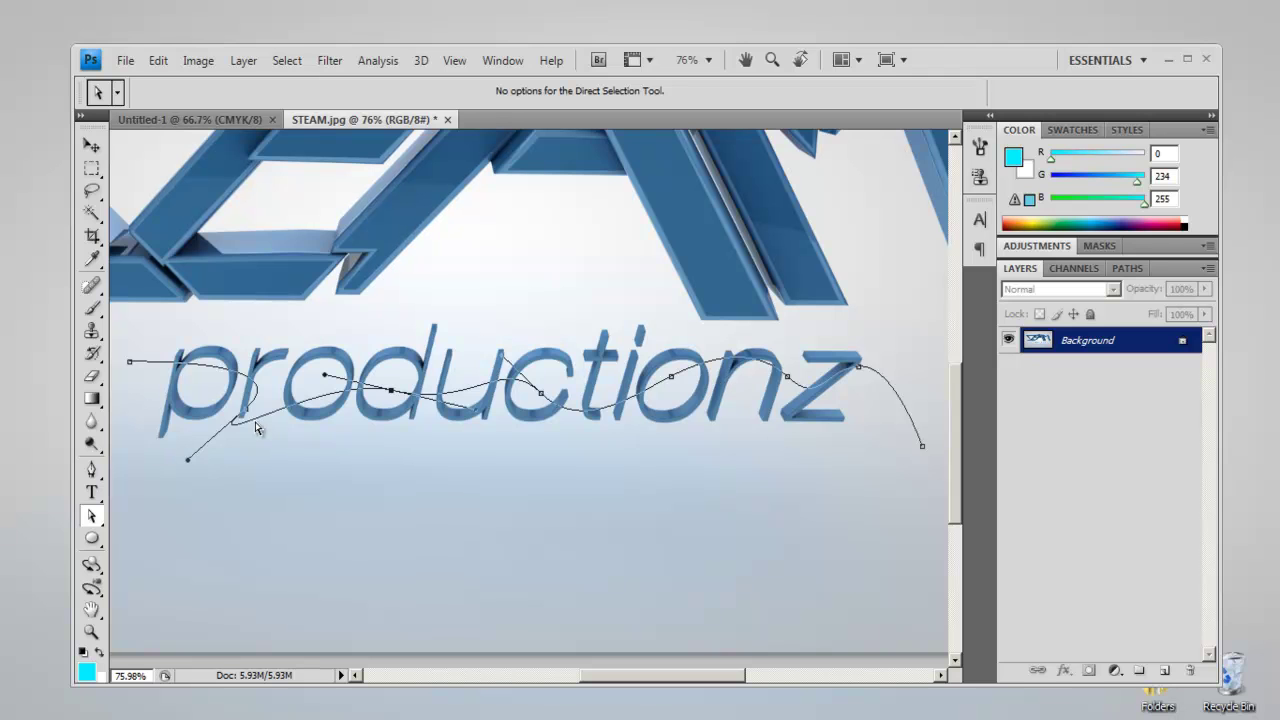
drag(189, 466, 270, 433)
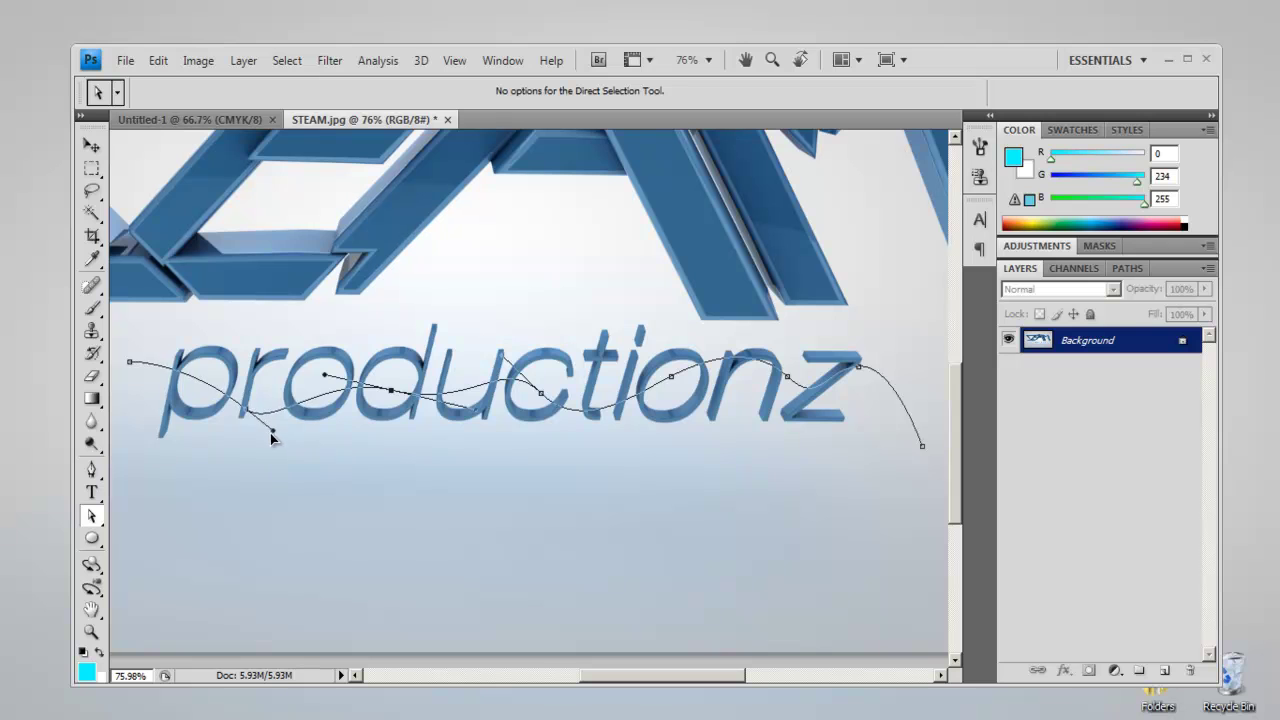
click(130, 359)
drag(130, 355, 134, 356)
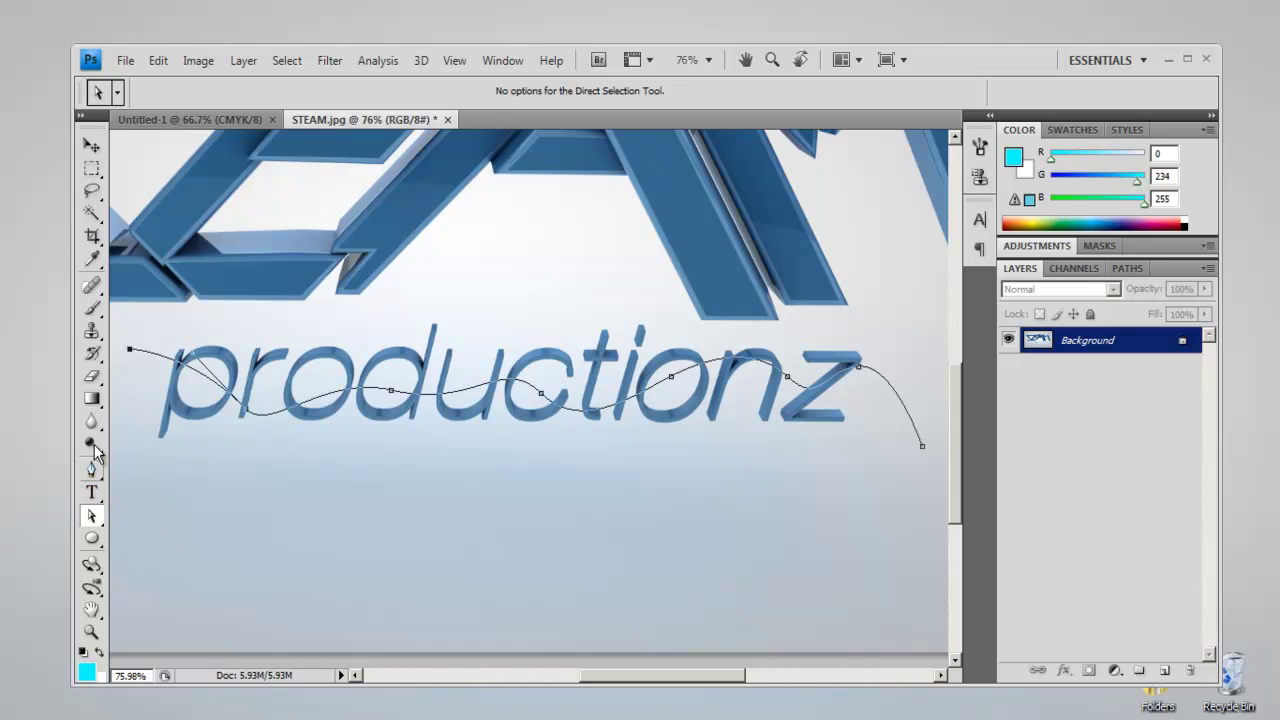
- Give the Brush tool a hard 4 px tip, then go back to the Pen tool
click(95, 311)
click(199, 93)
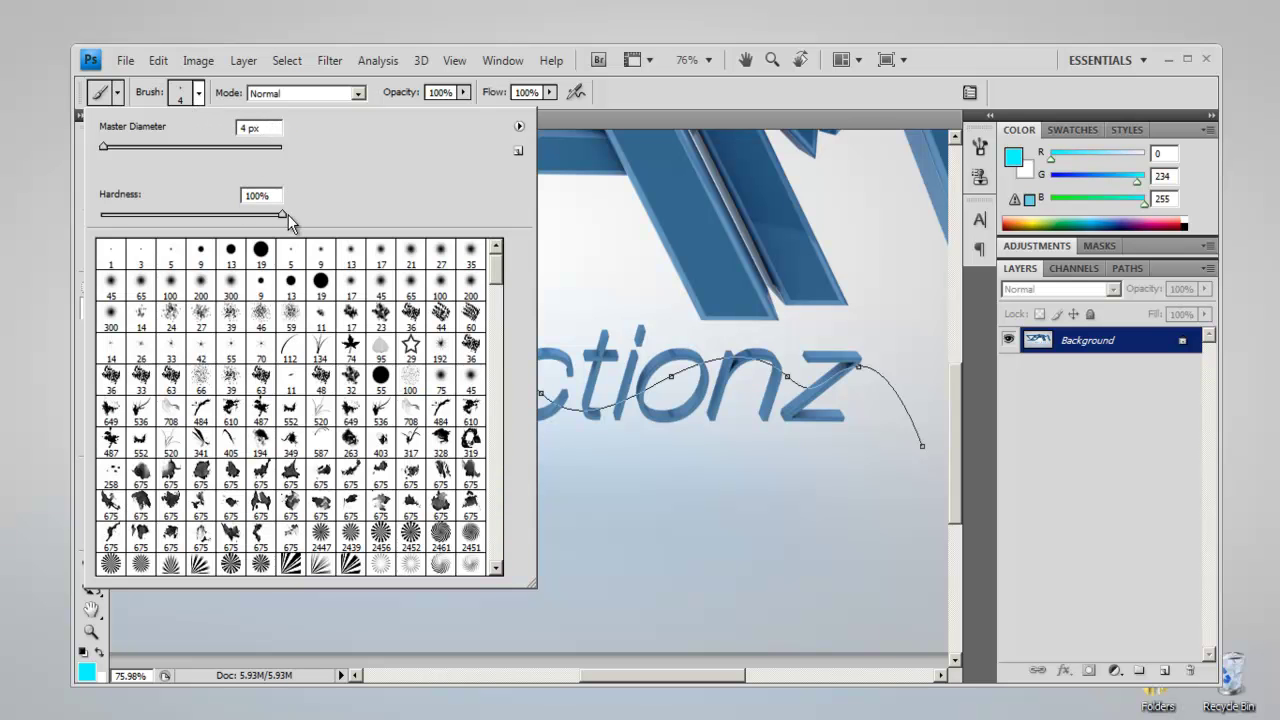
click(199, 97)
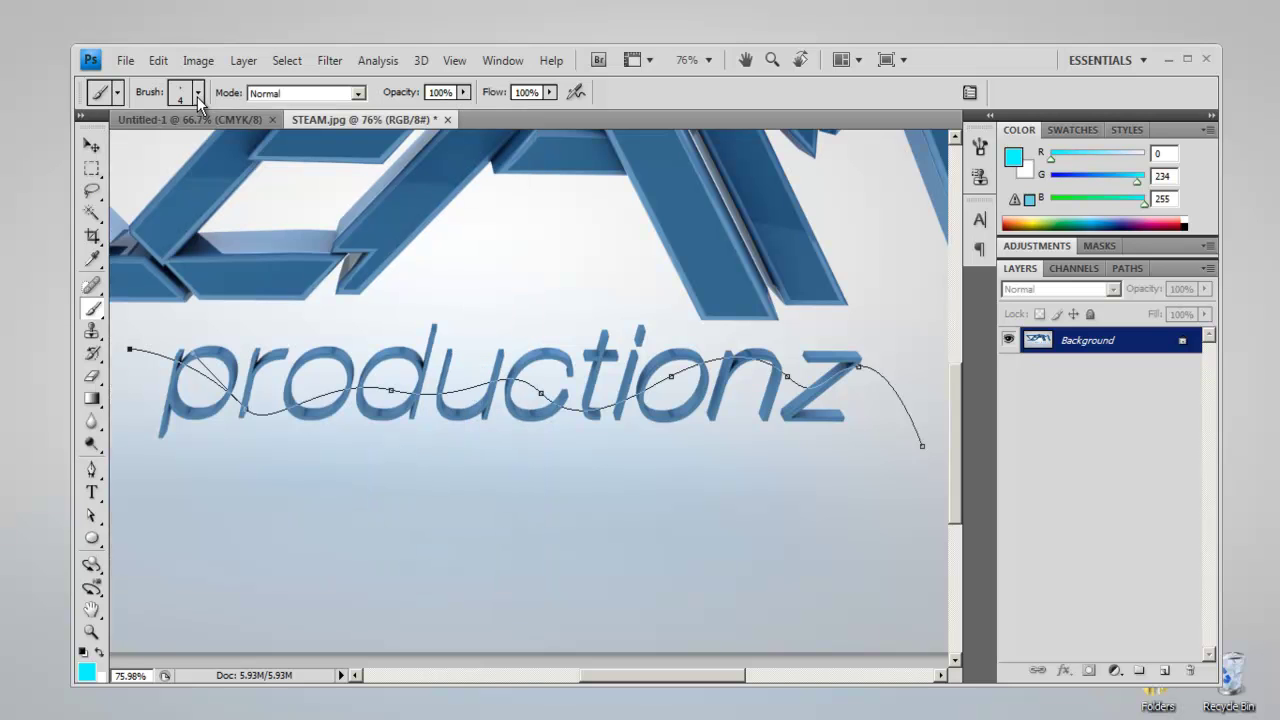
click(92, 470)
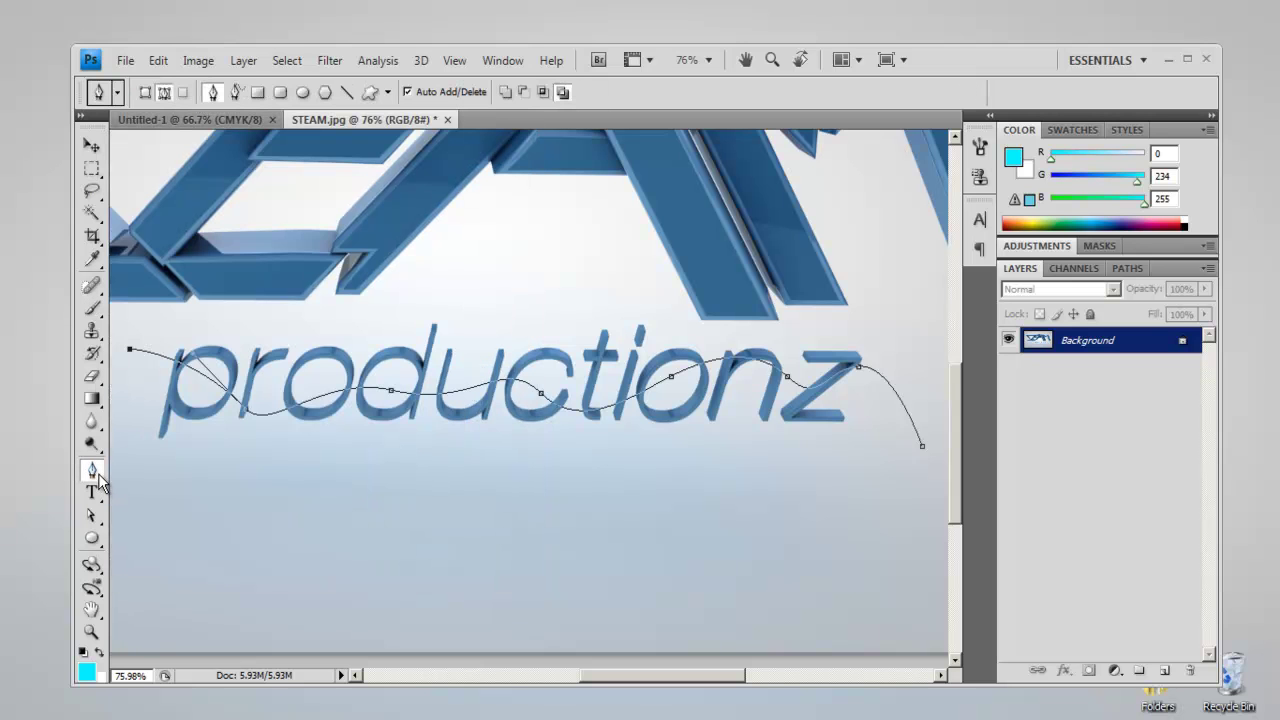
- Stroke the path in cyan with the Brush tool, with Simulate Pressure turned off
right_click(268, 422)
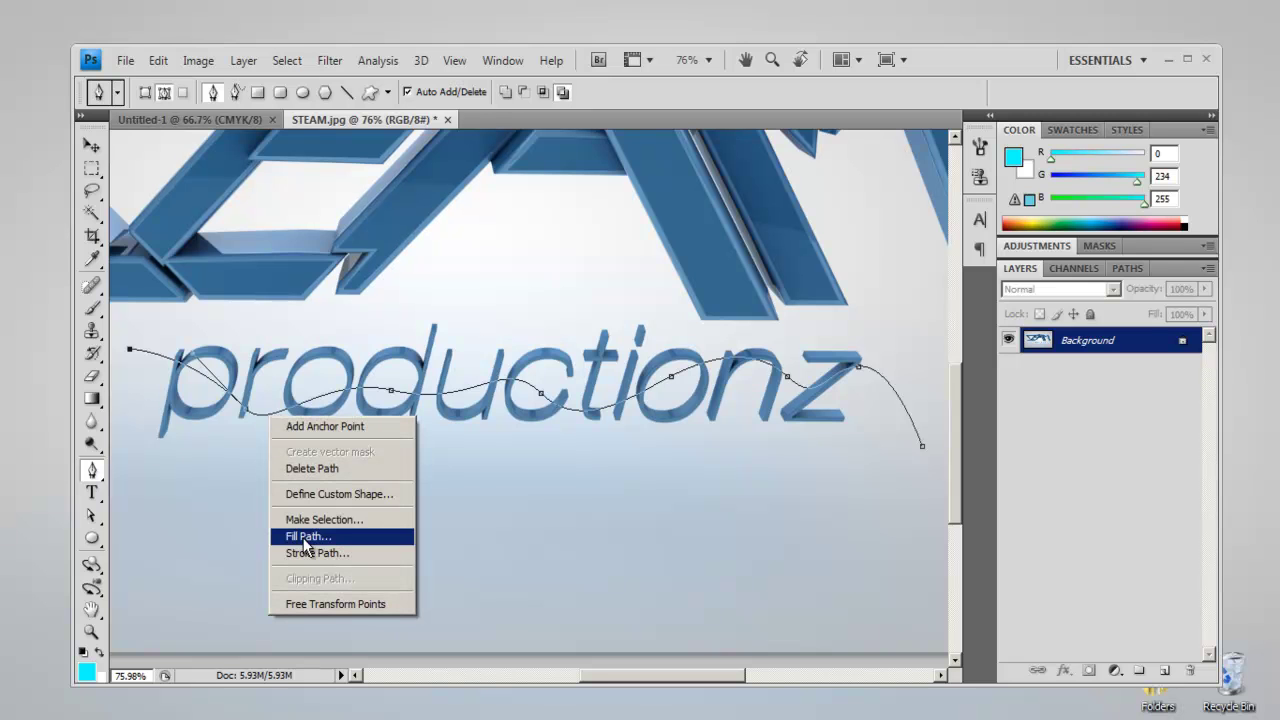
click(369, 551)
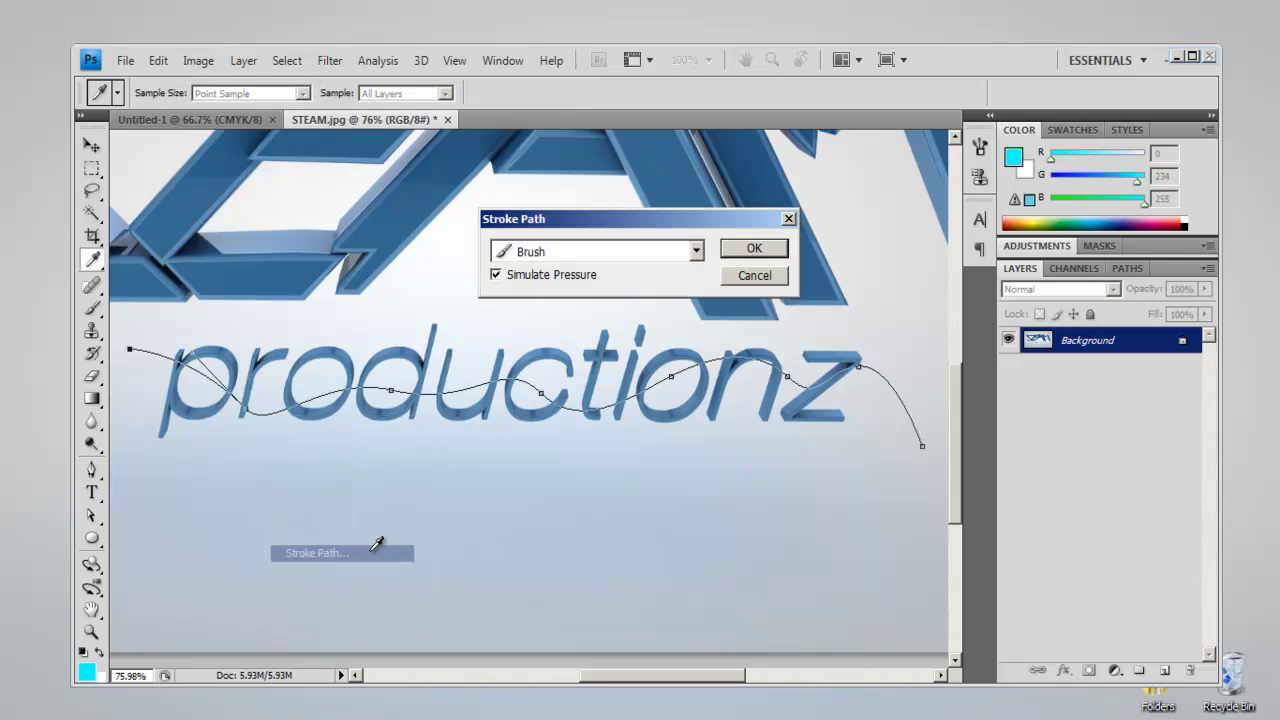
click(496, 276)
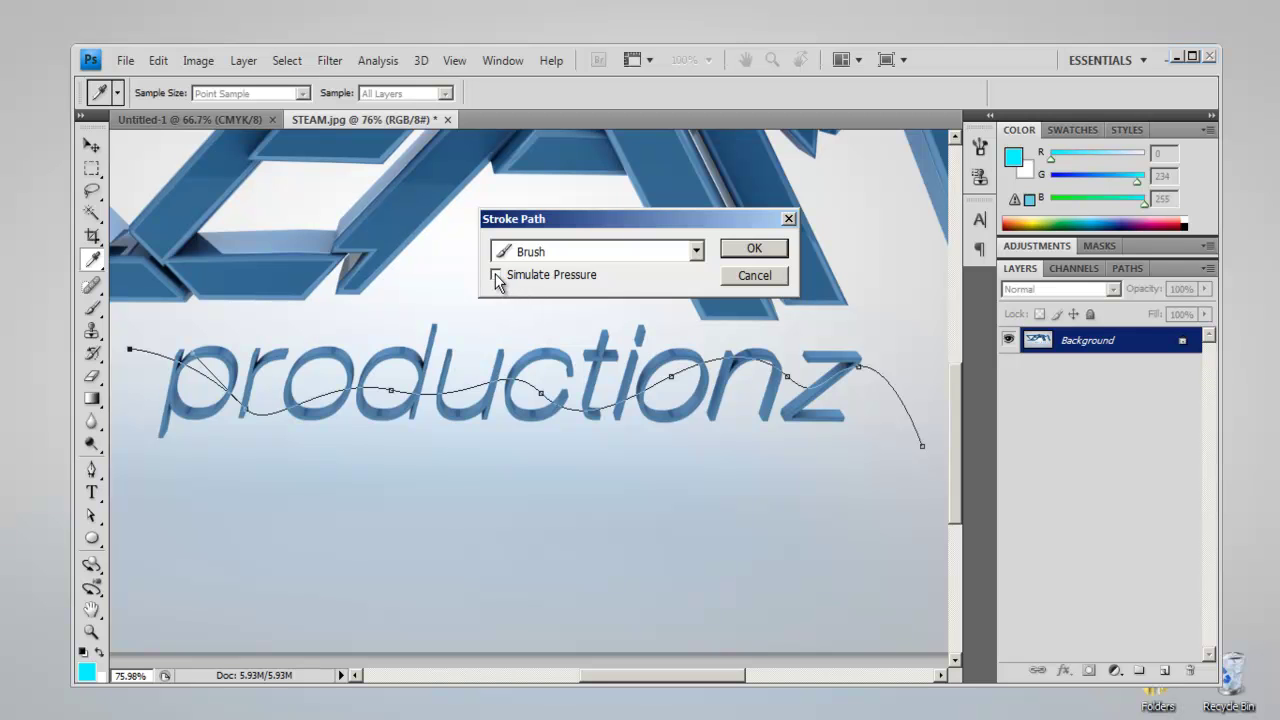
click(608, 256)
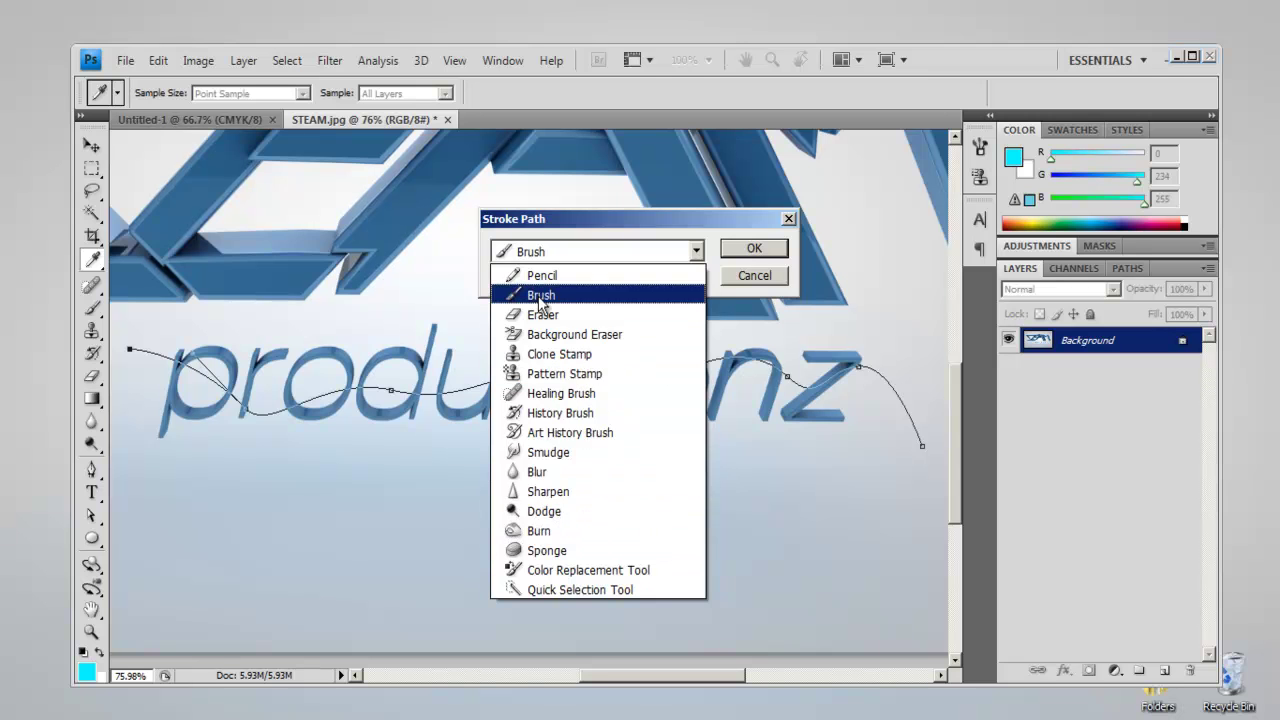
click(541, 297)
click(768, 256)
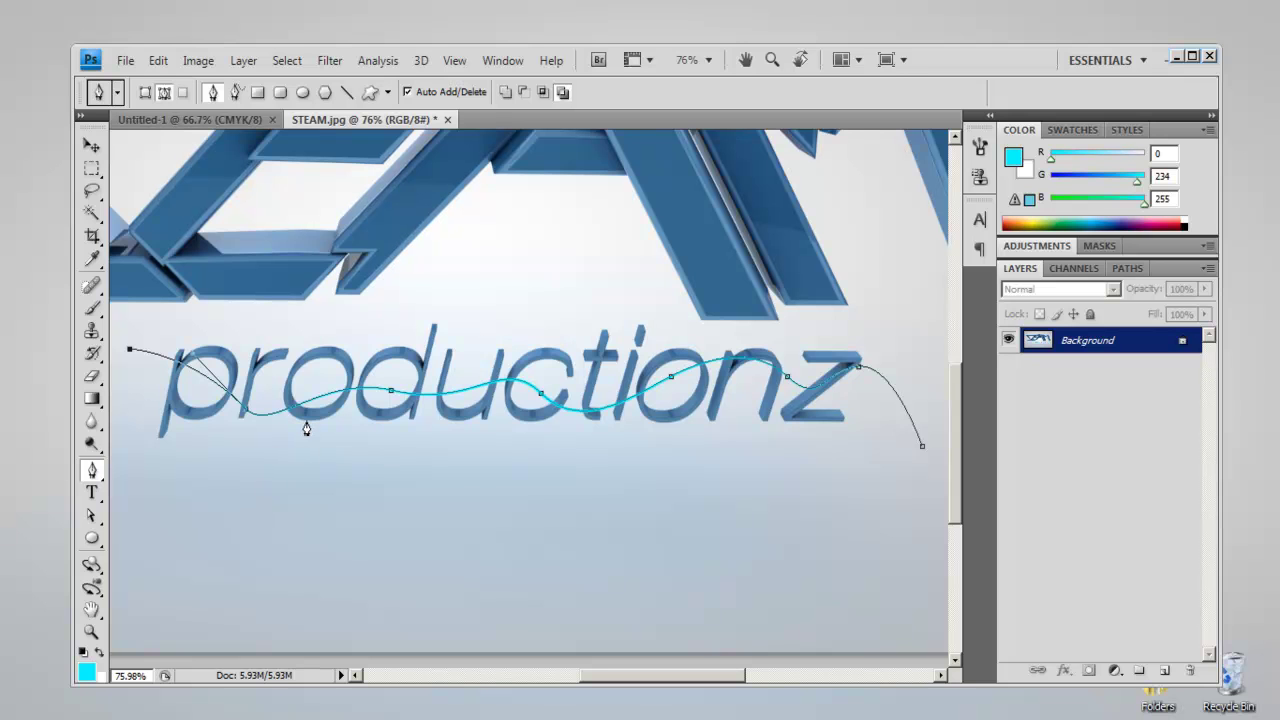
- Undo the stroke, then add a new layer and undo that as well
key(Return)
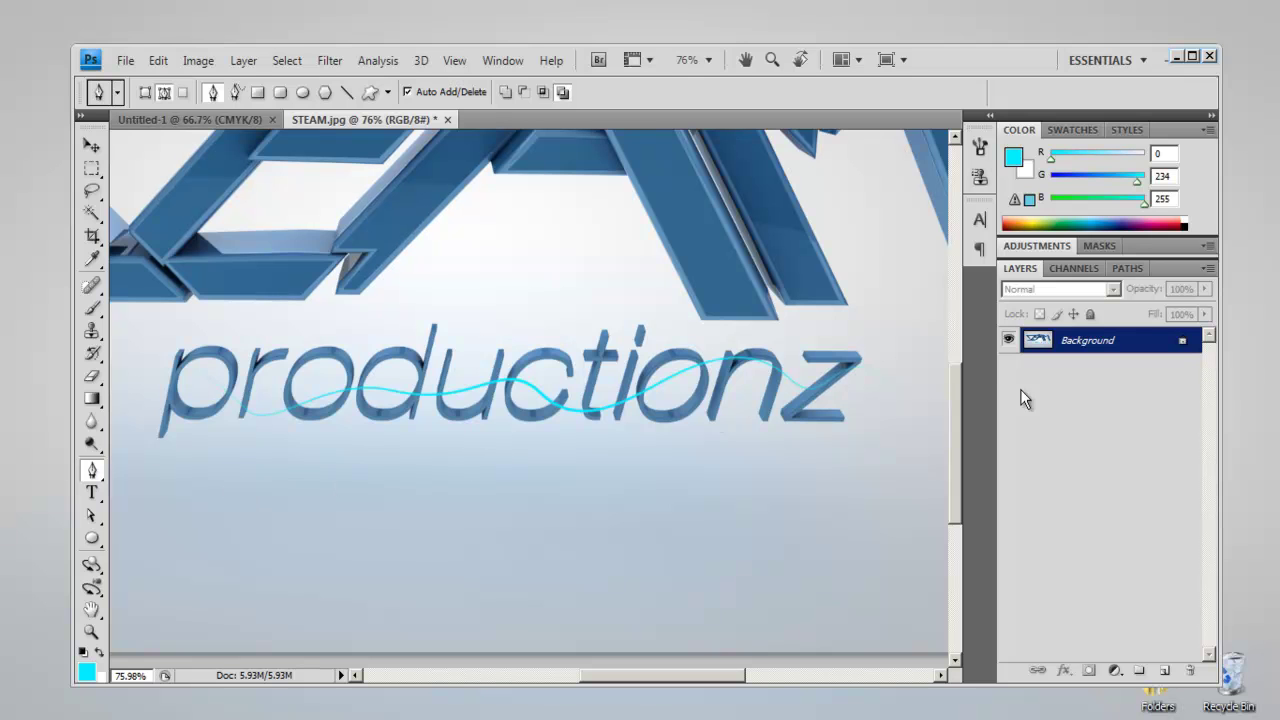
click(1164, 670)
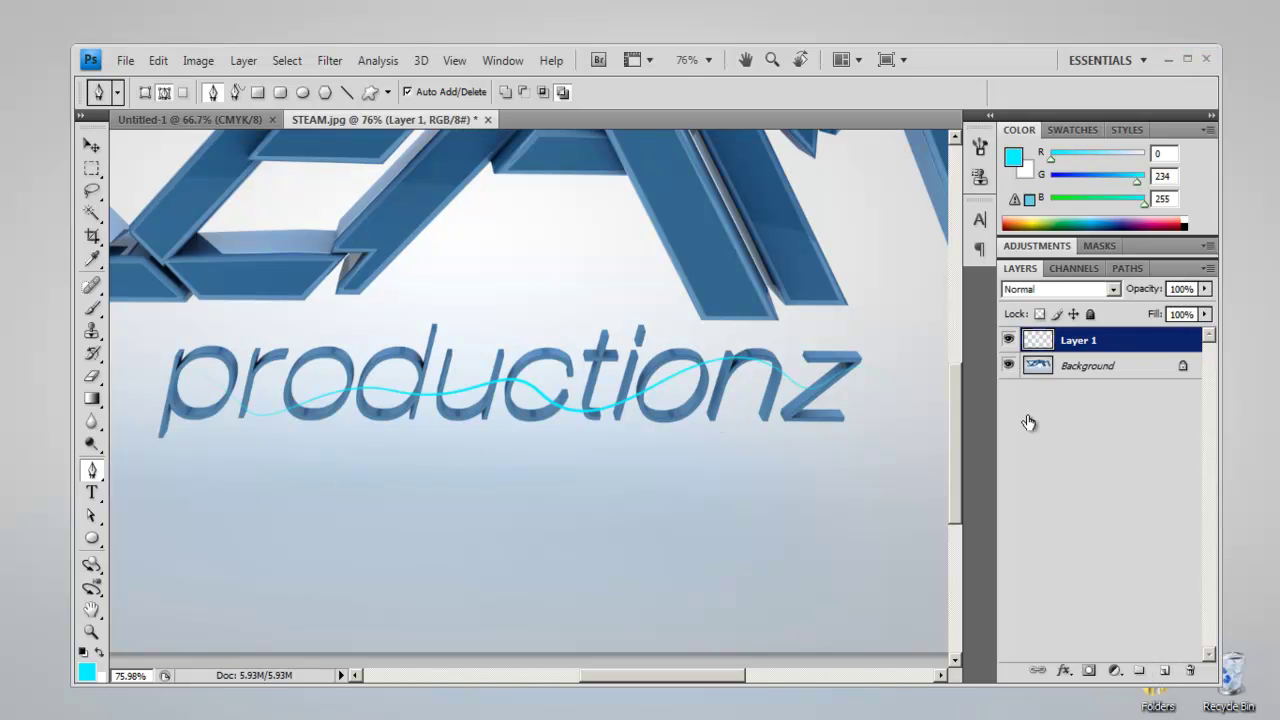
key(ctrl+z)
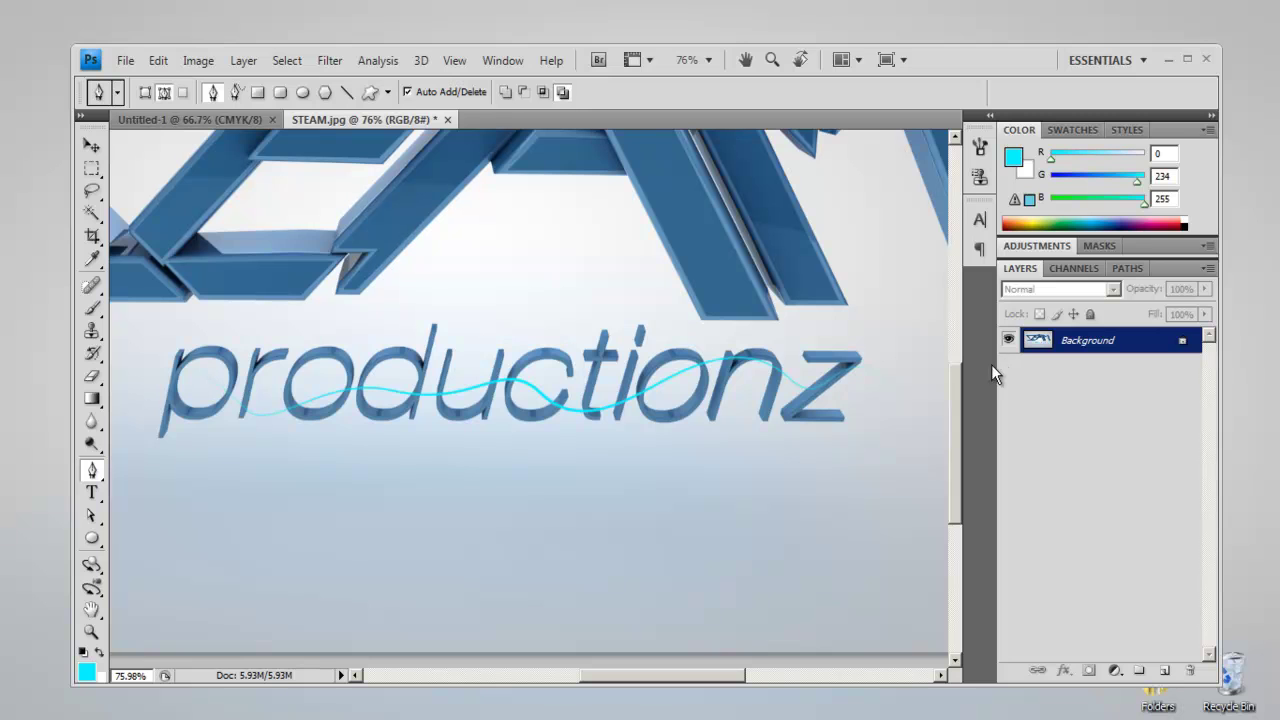
click(922, 445)
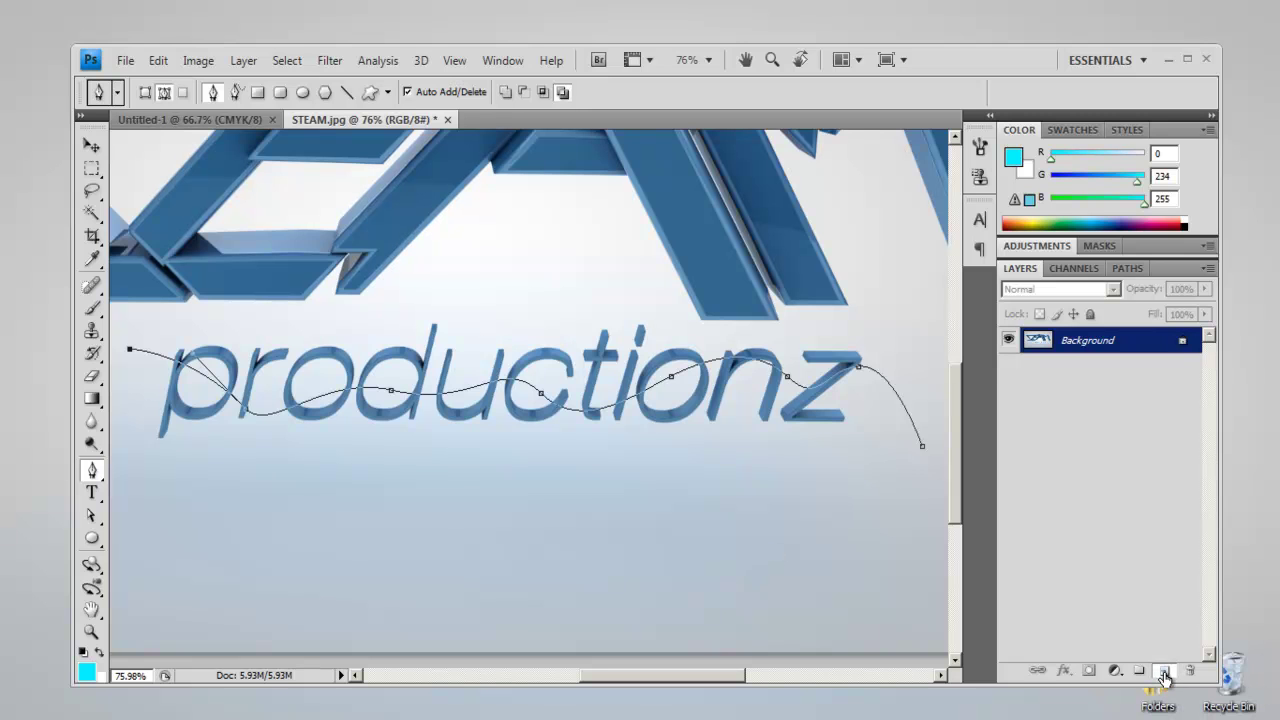
- Create Layer 1, stroke the path onto it, check its visibility and hide the path outline
click(1164, 679)
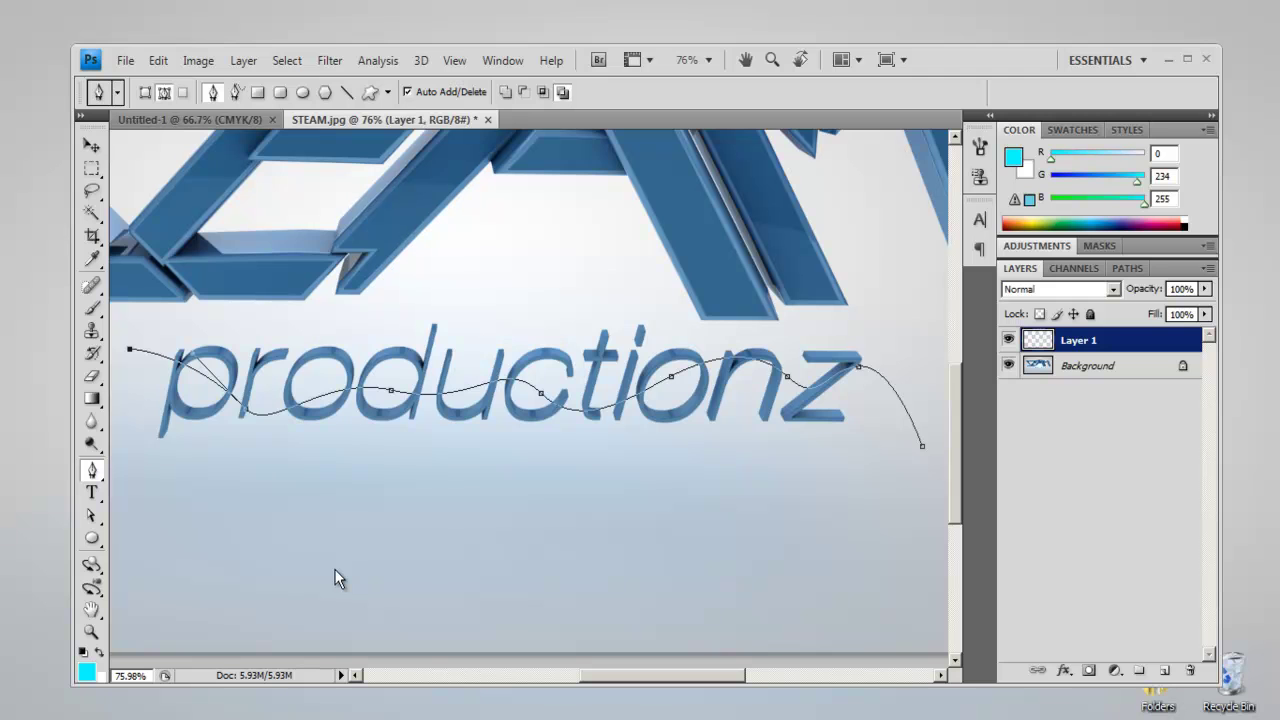
right_click(646, 380)
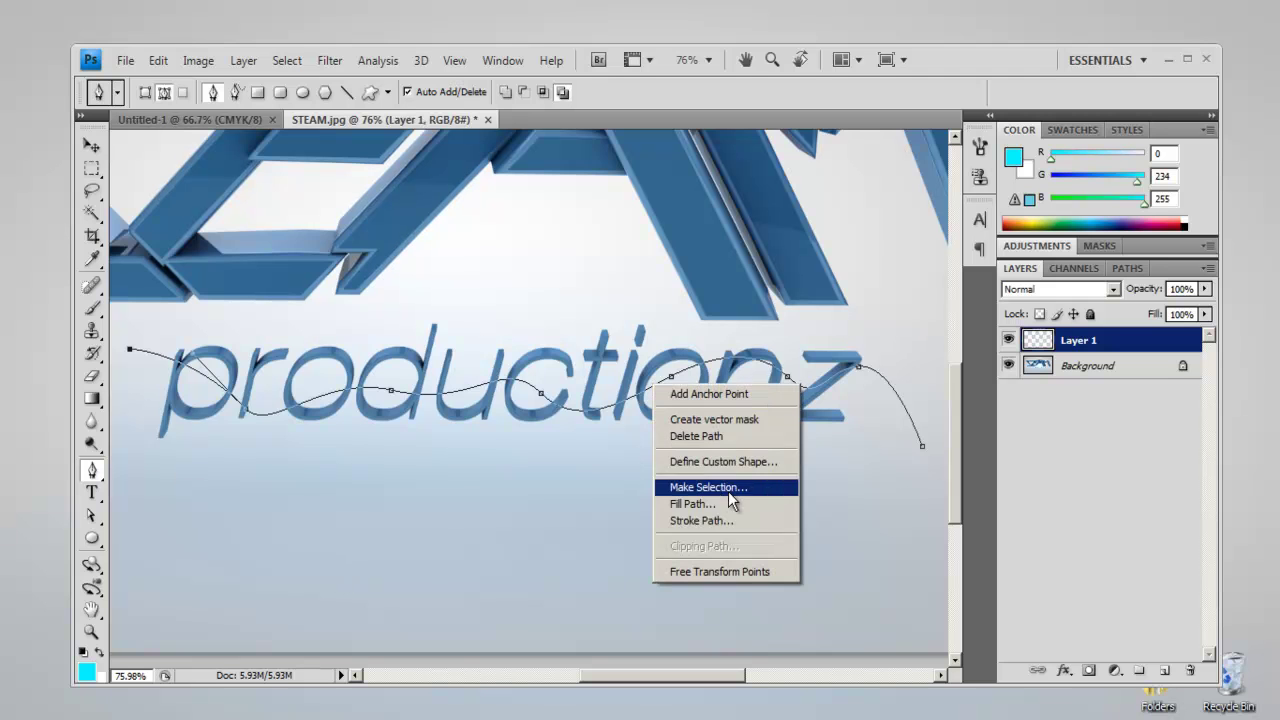
click(731, 520)
click(735, 252)
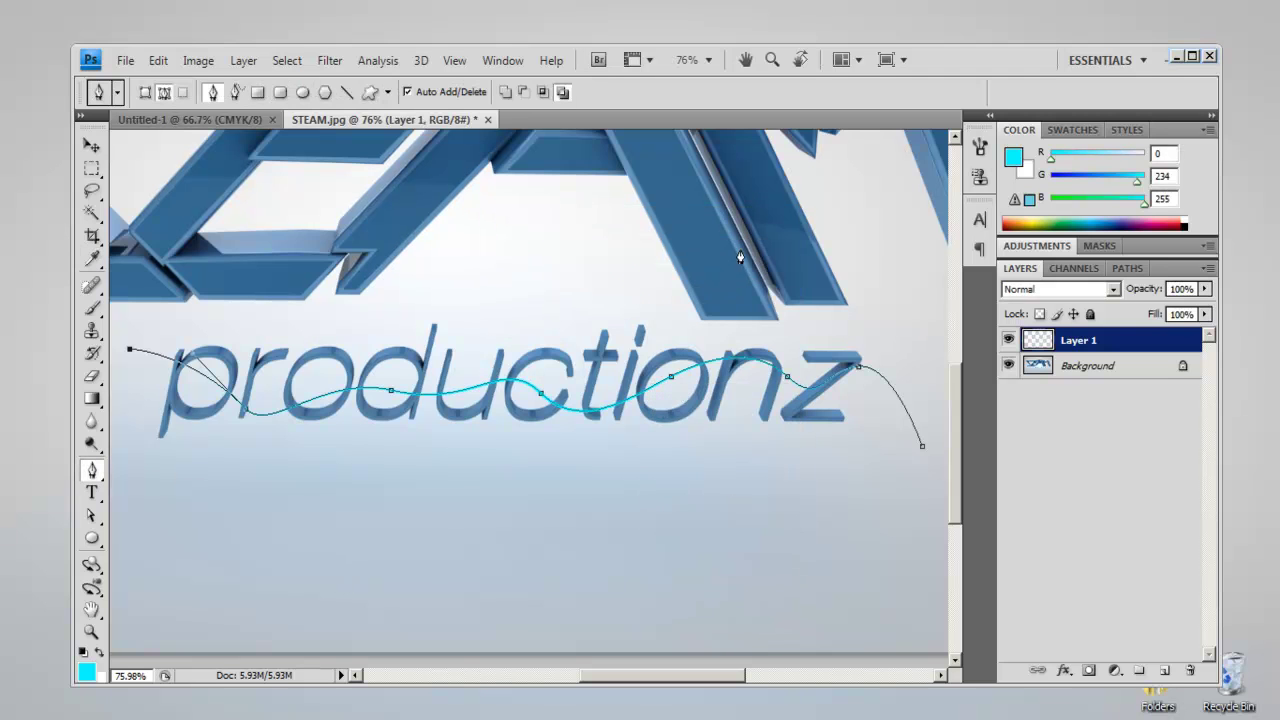
click(1008, 341)
click(1008, 341)
click(1008, 341)
key(ctrl+h)
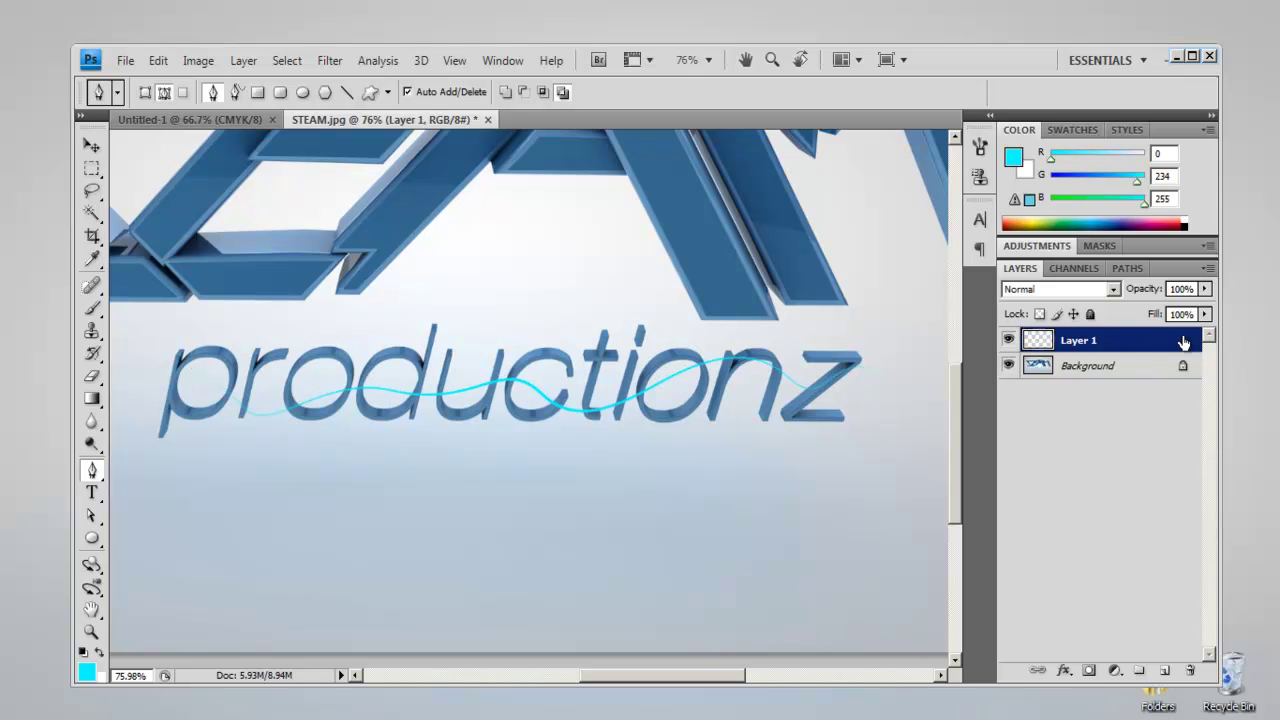
- Give Layer 1 Drop Shadow, Bevel and Emboss and Outer Glow, trying and removing Inner Glow and Inner Shadow
double_click(1183, 342)
drag(833, 208, 906, 280)
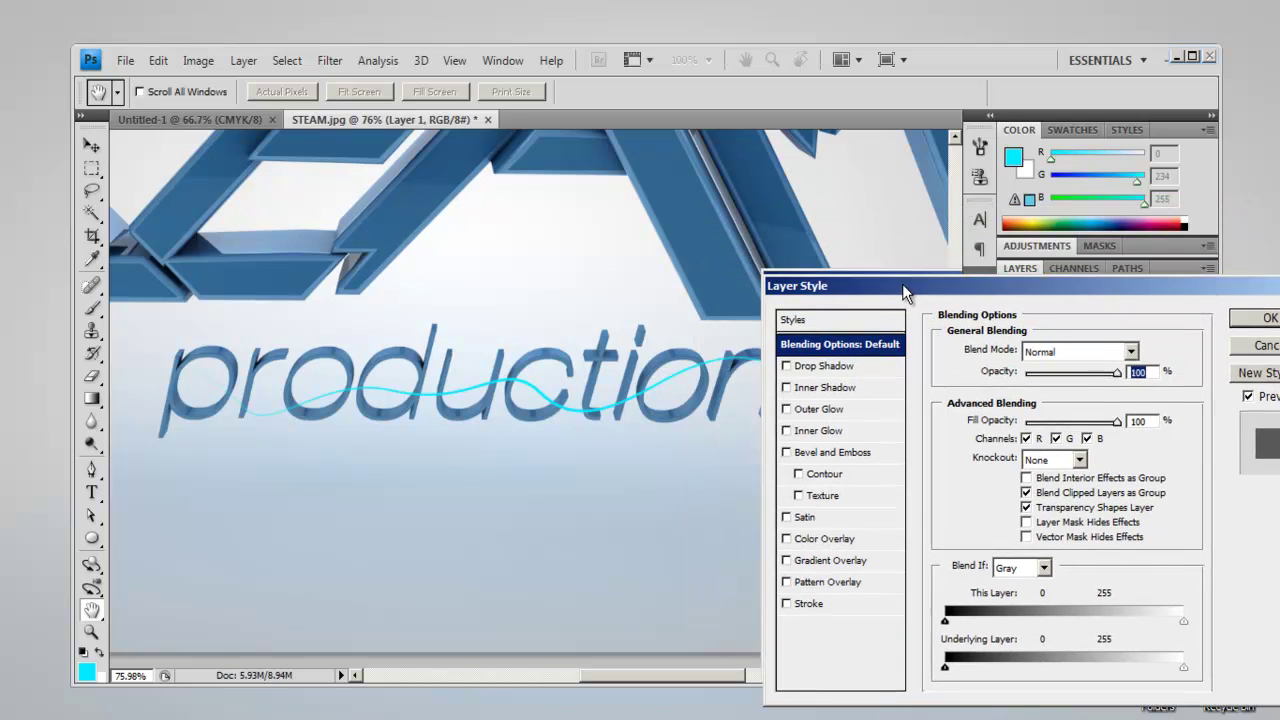
click(788, 367)
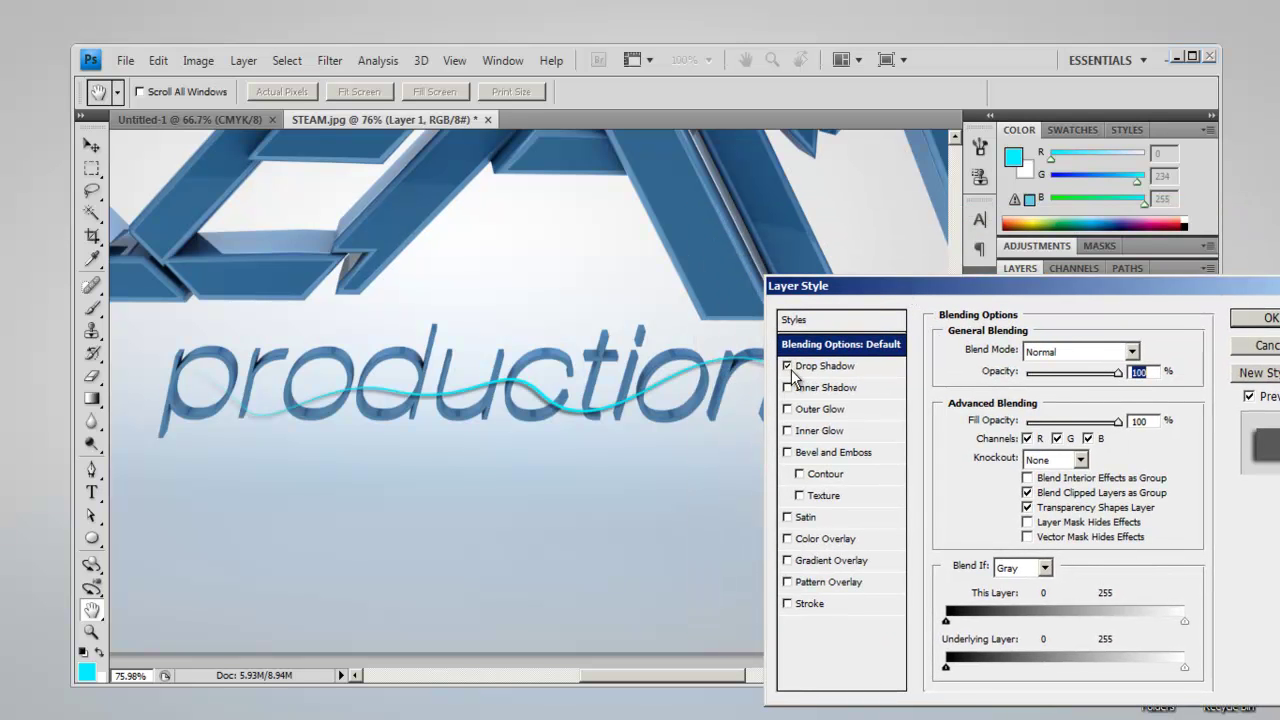
click(787, 453)
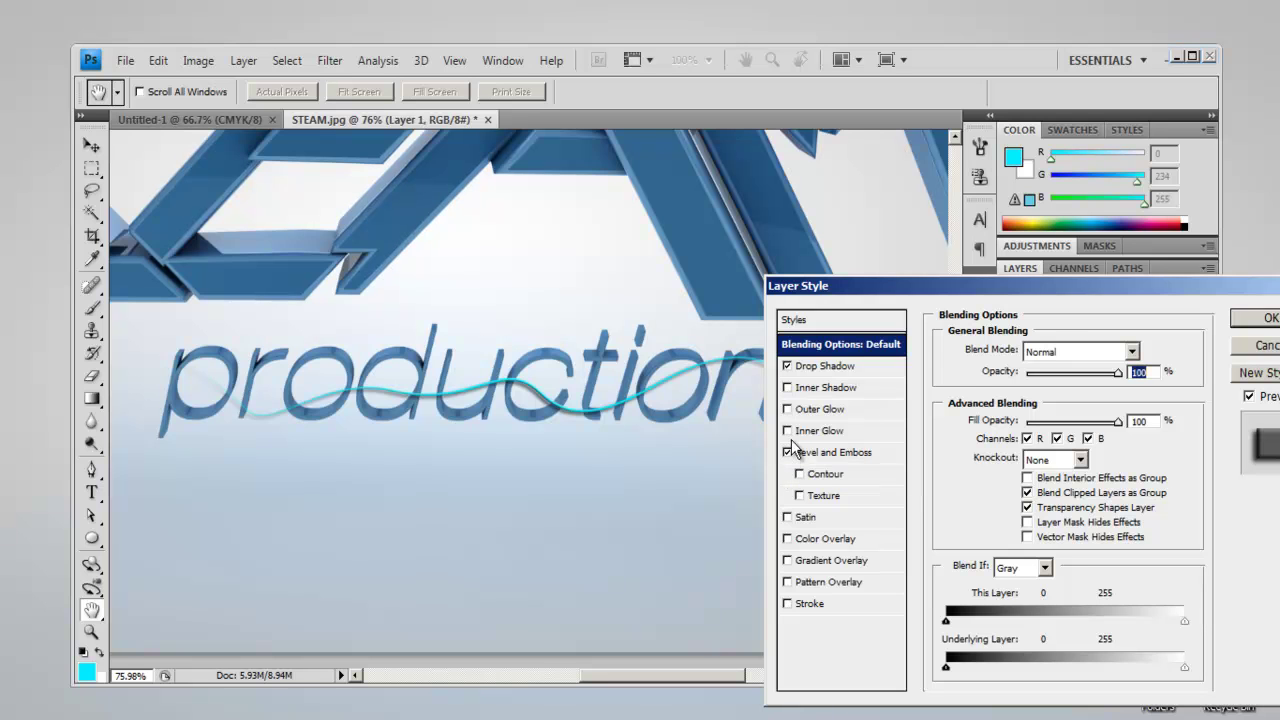
click(787, 409)
click(788, 431)
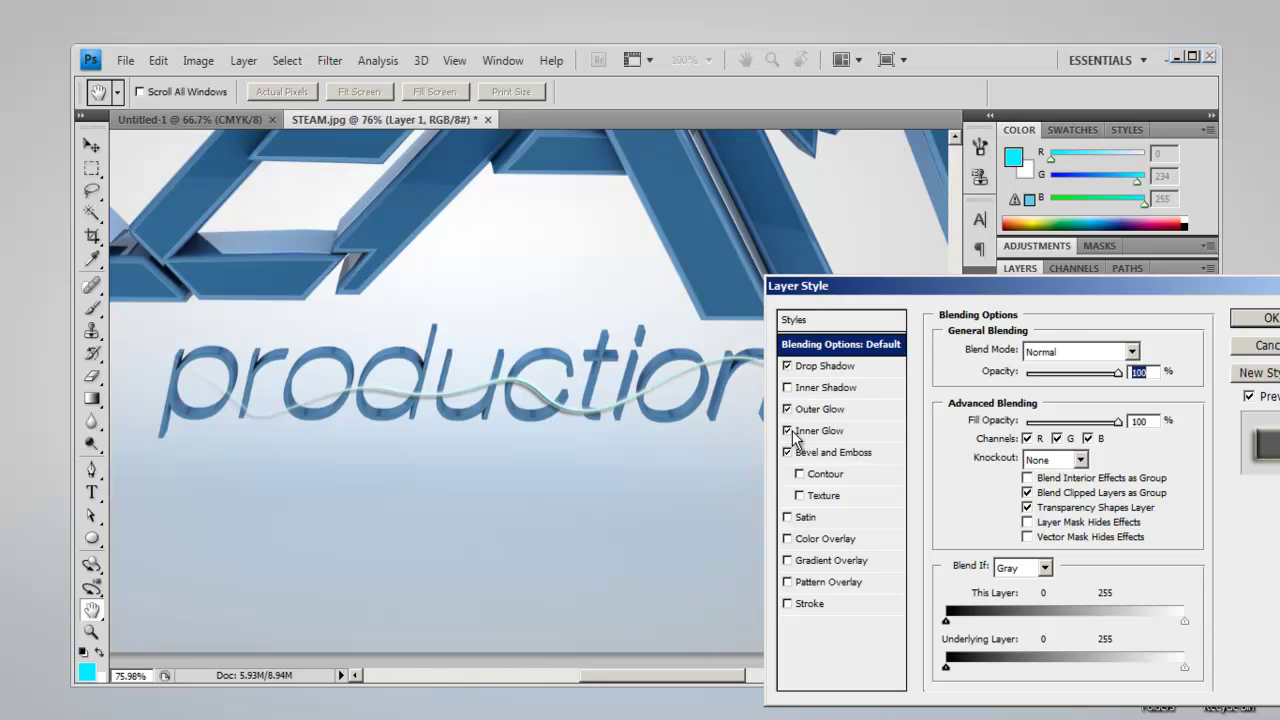
click(788, 431)
click(787, 388)
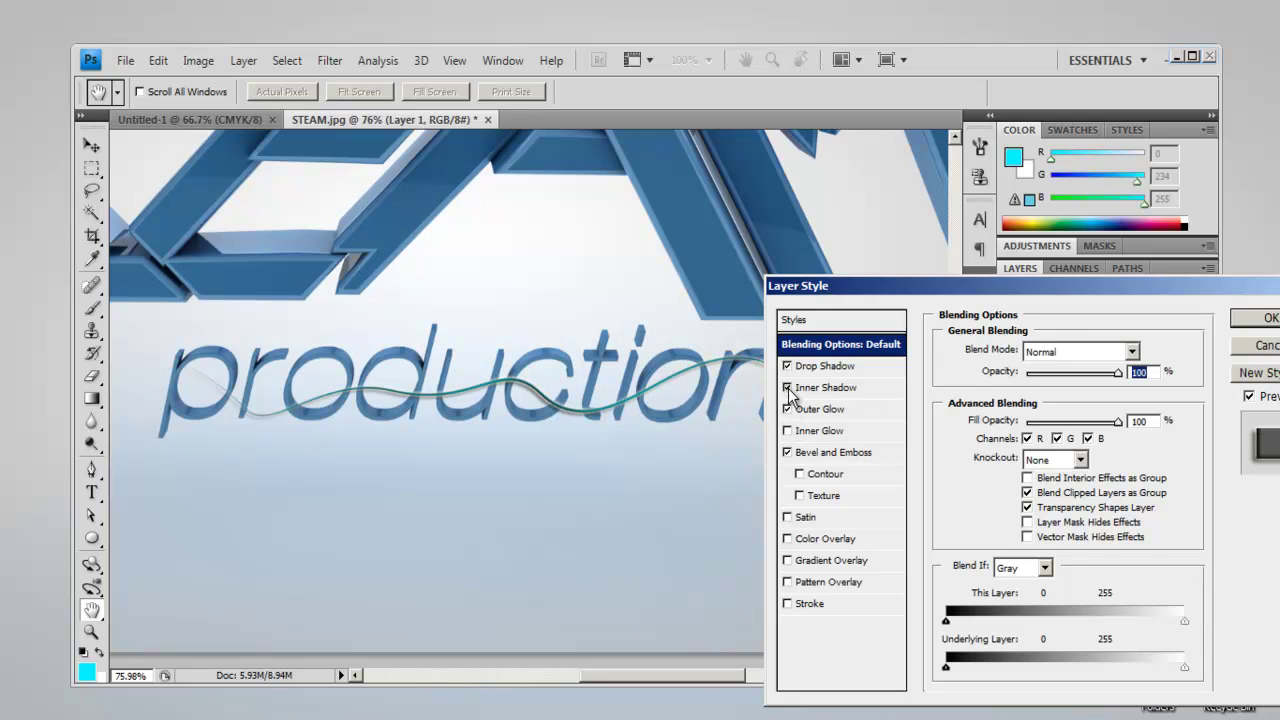
click(787, 388)
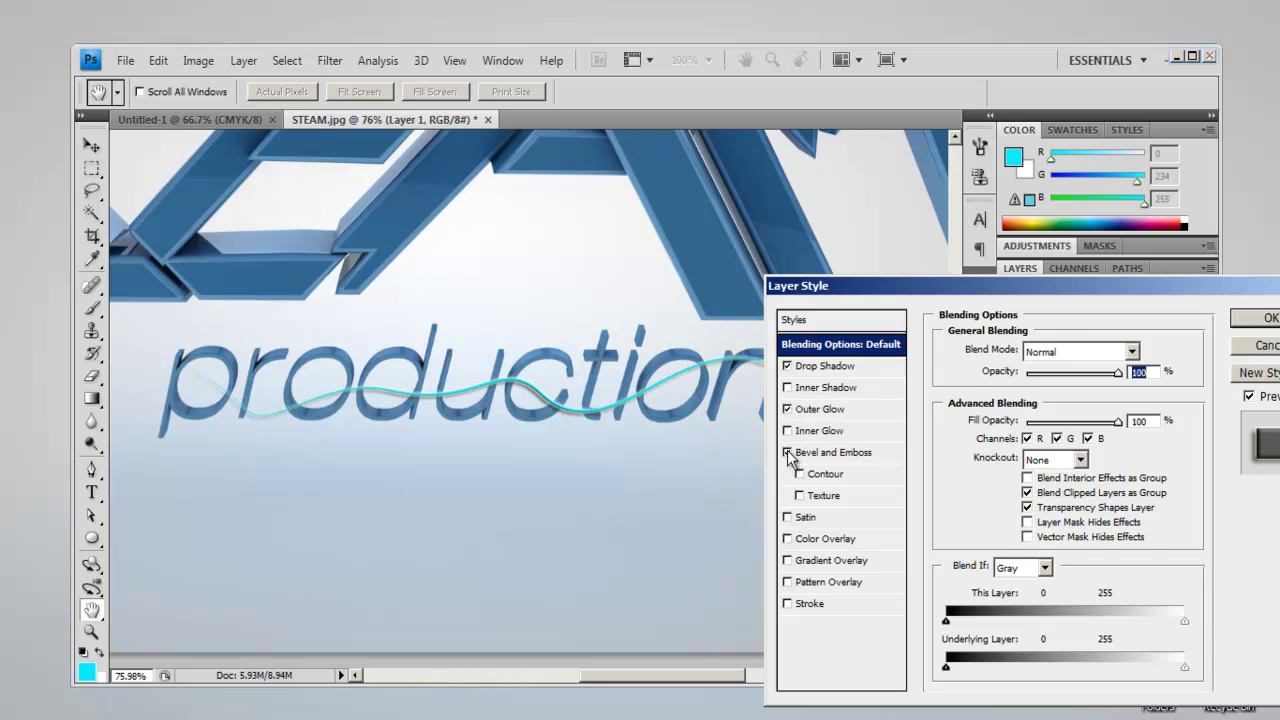
- Add a grey Color Overlay to the wire
click(787, 539)
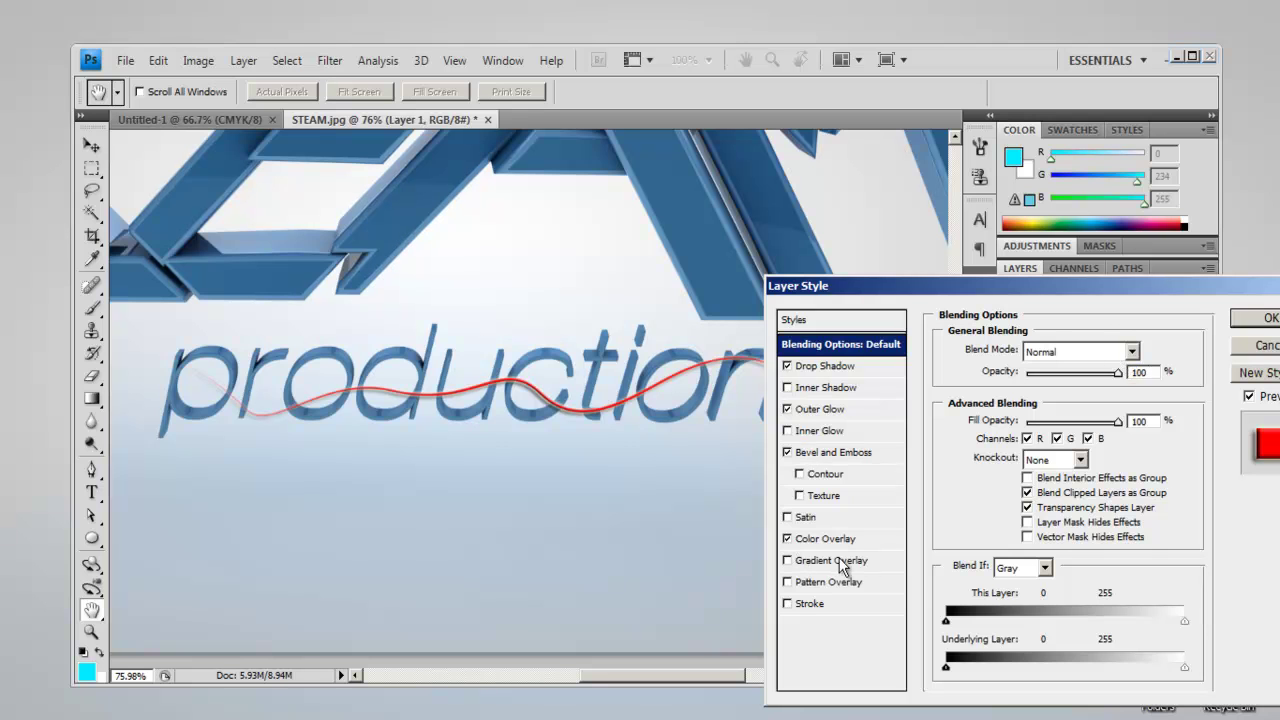
click(825, 539)
click(1138, 347)
click(857, 460)
drag(857, 460, 725, 401)
click(1110, 280)
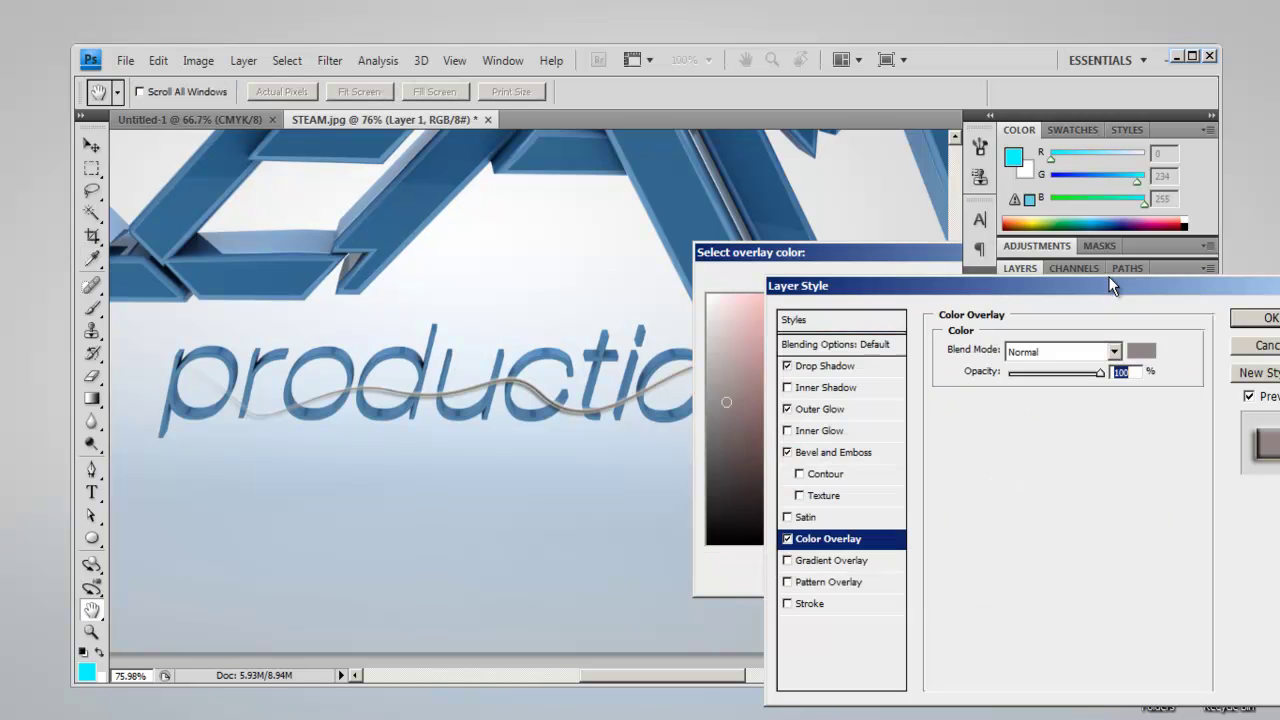
- Adjust the Outer Glow size and lower the Drop Shadow opacity, then apply the styles
click(816, 408)
drag(1024, 513, 1015, 517)
click(825, 366)
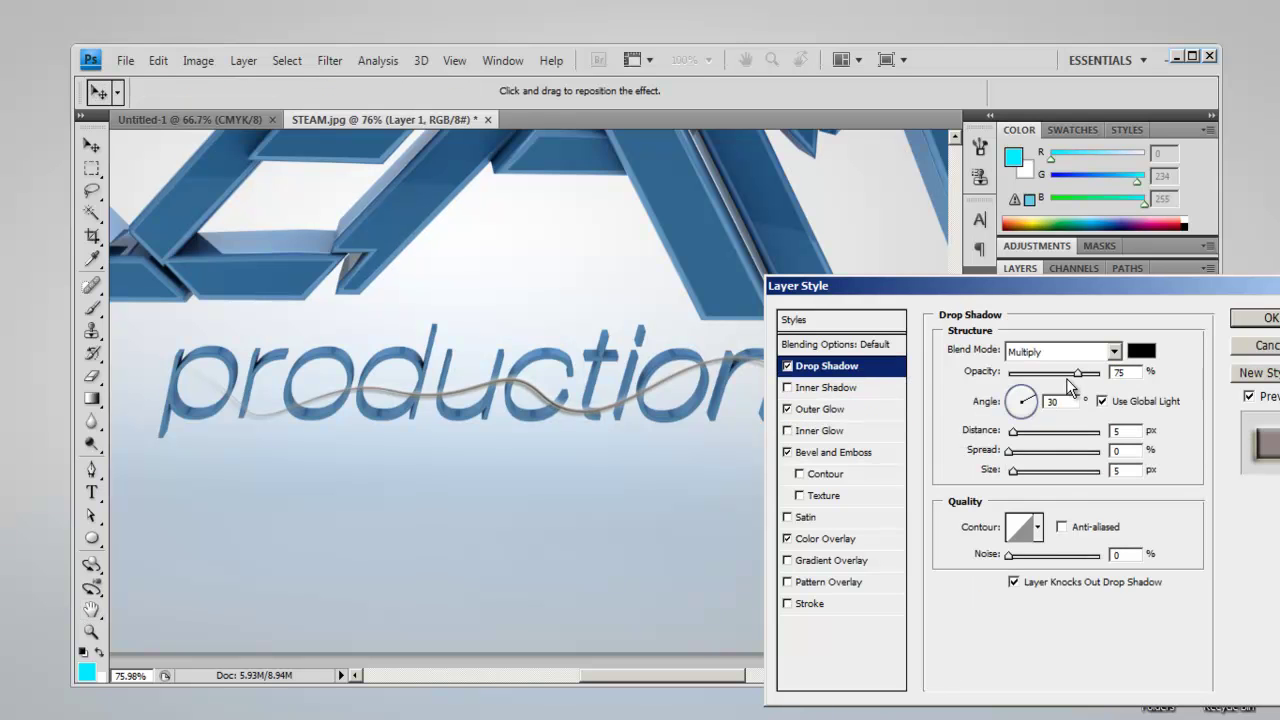
drag(1075, 375, 1101, 386)
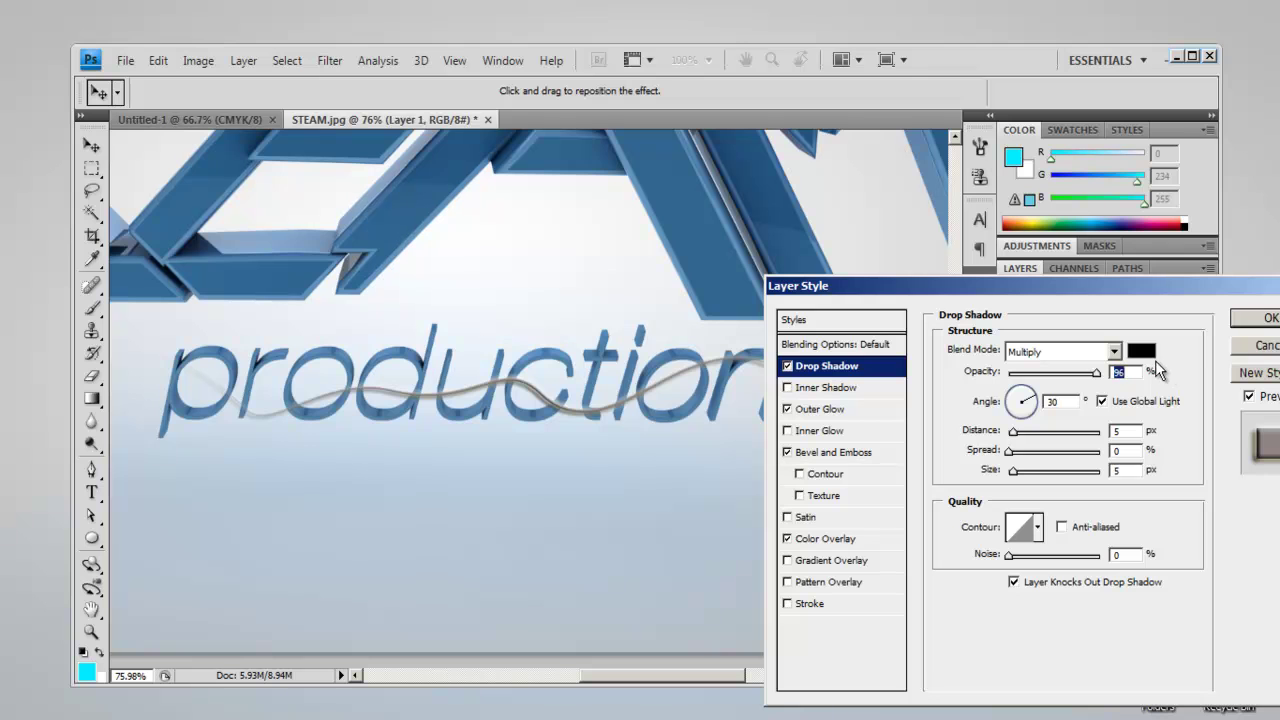
click(1263, 320)
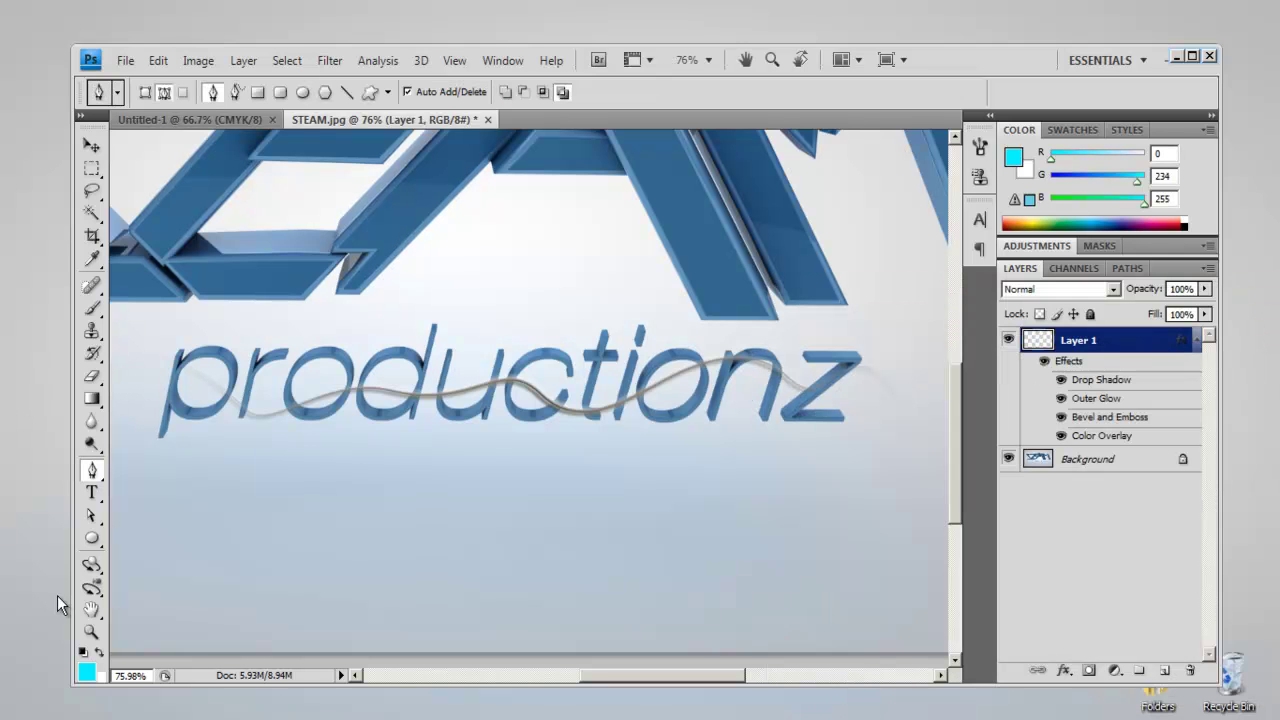
- Zoom in on the wire near the p and where it crosses the letters, then pick the Eraser
click(91, 632)
click(205, 392)
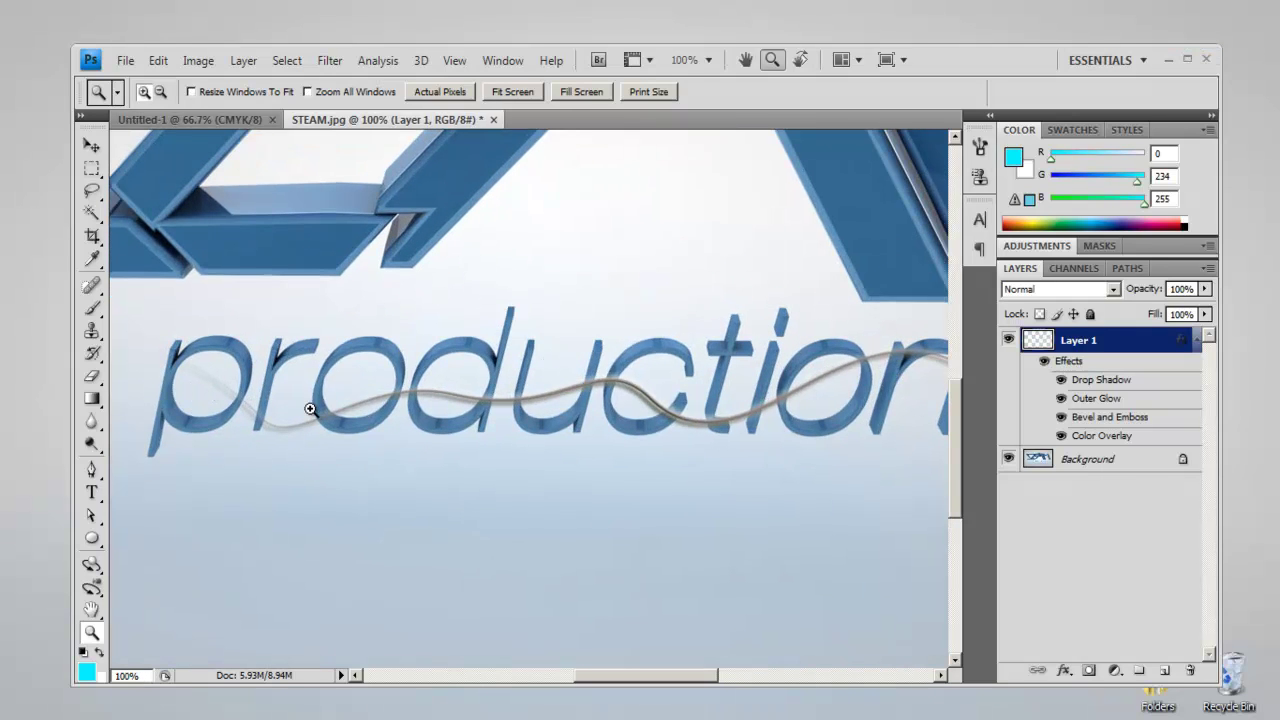
click(91, 377)
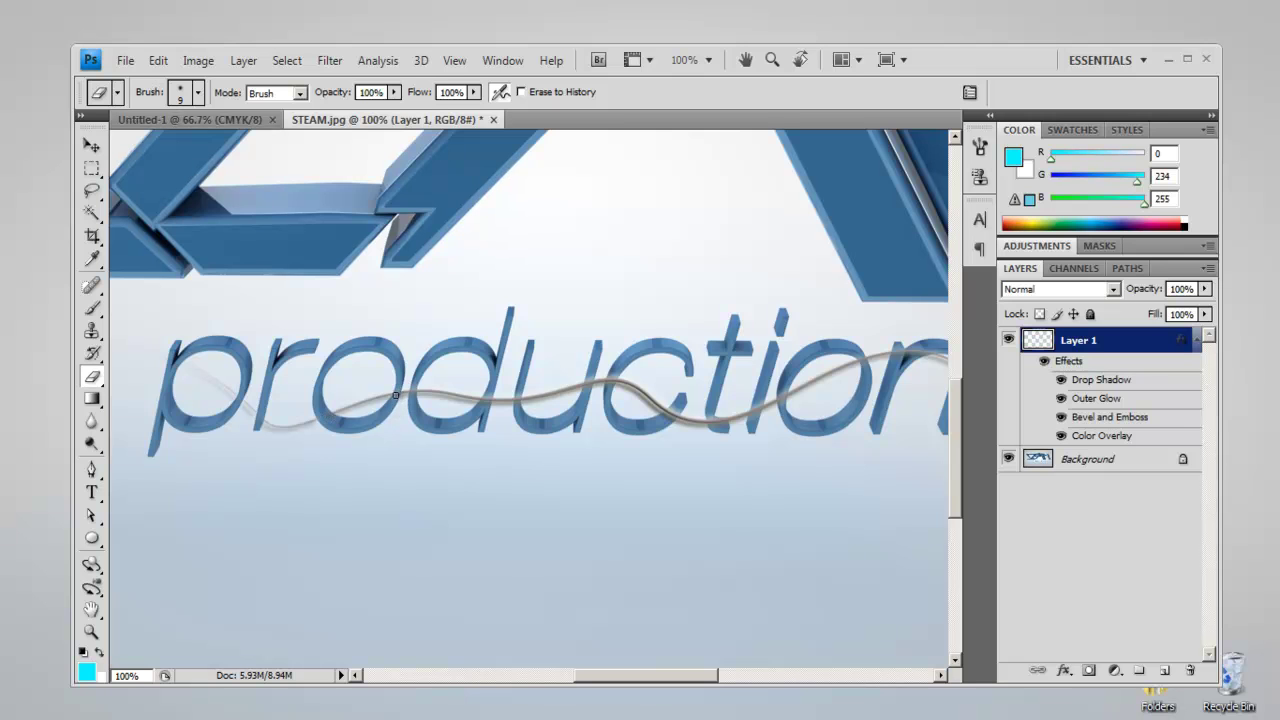
click(91, 632)
click(505, 392)
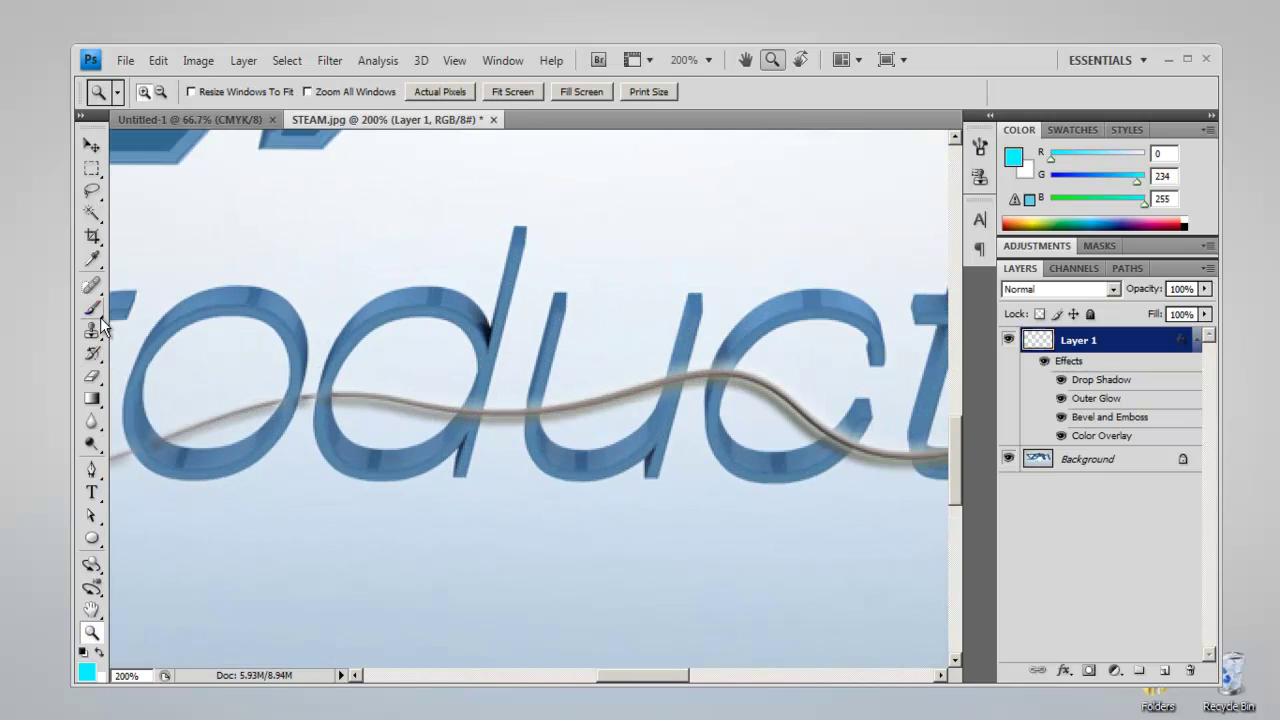
click(94, 379)
- Erase the wire behind the d, switching the eraser to a fully hard 6 px brush
drag(464, 418, 467, 414)
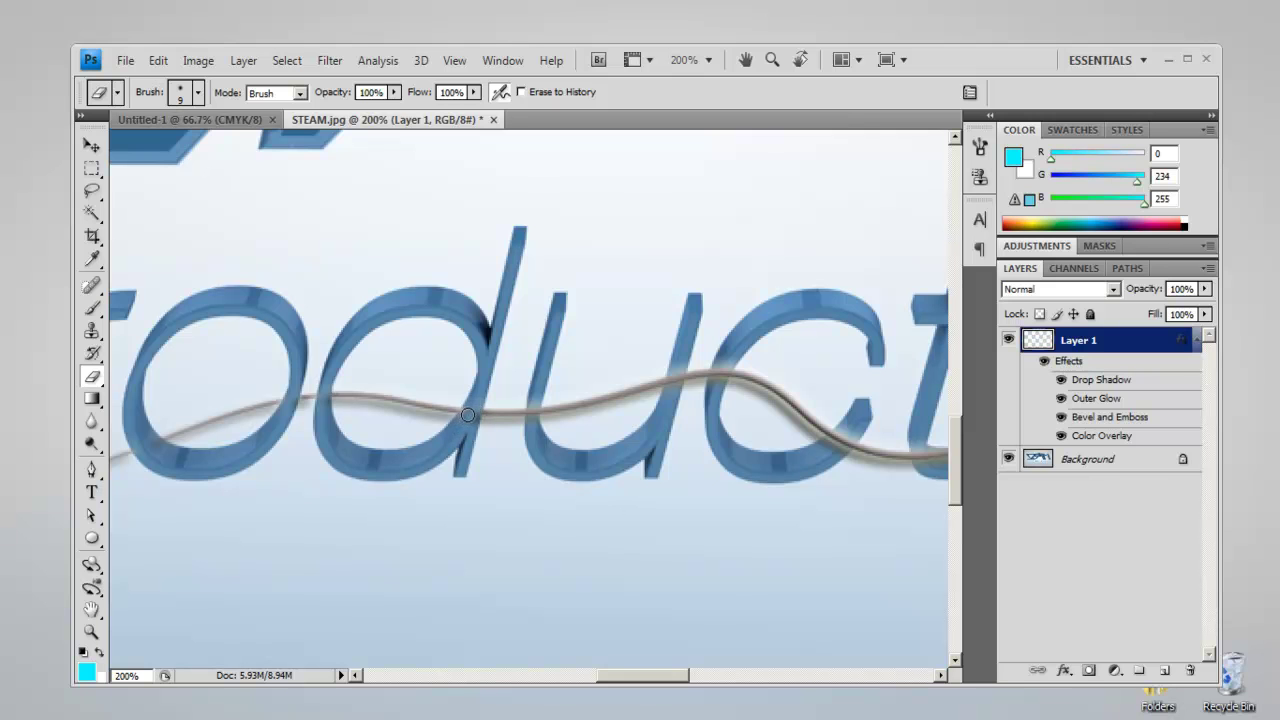
right_click(466, 424)
drag(520, 372, 678, 372)
click(430, 546)
right_click(546, 420)
drag(572, 305, 573, 312)
click(535, 503)
drag(655, 680, 671, 680)
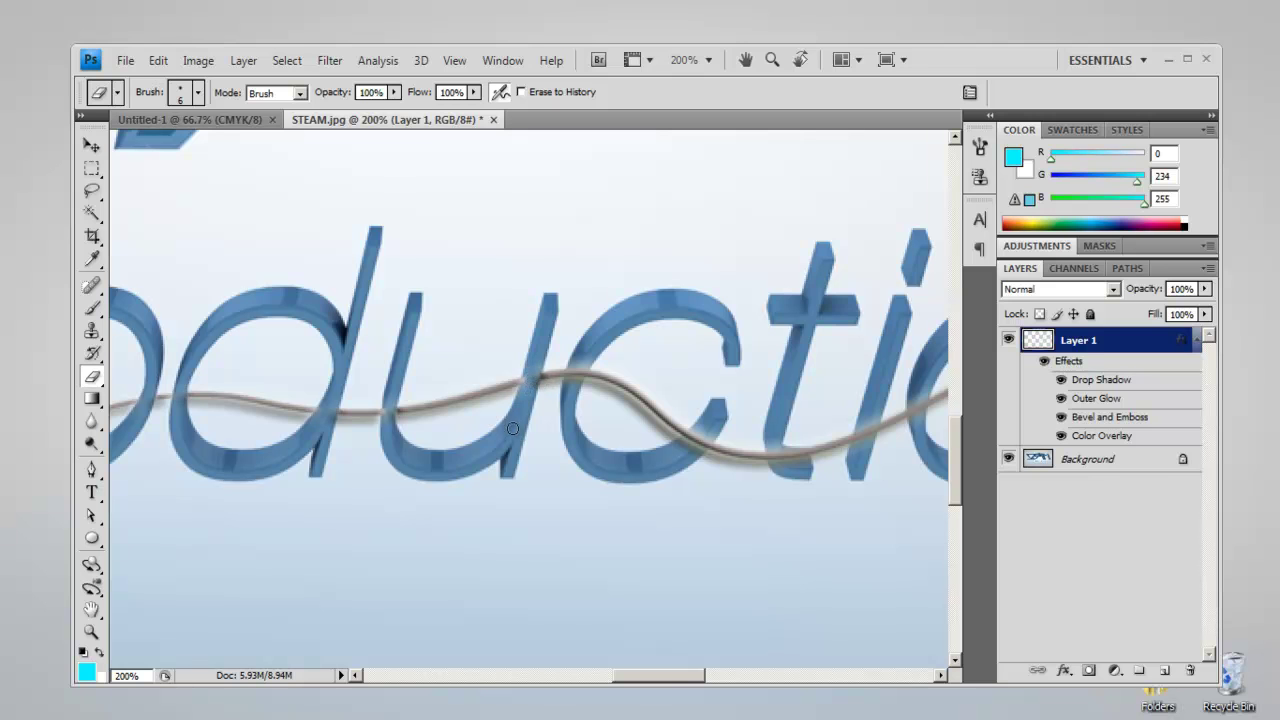
drag(662, 677, 666, 677)
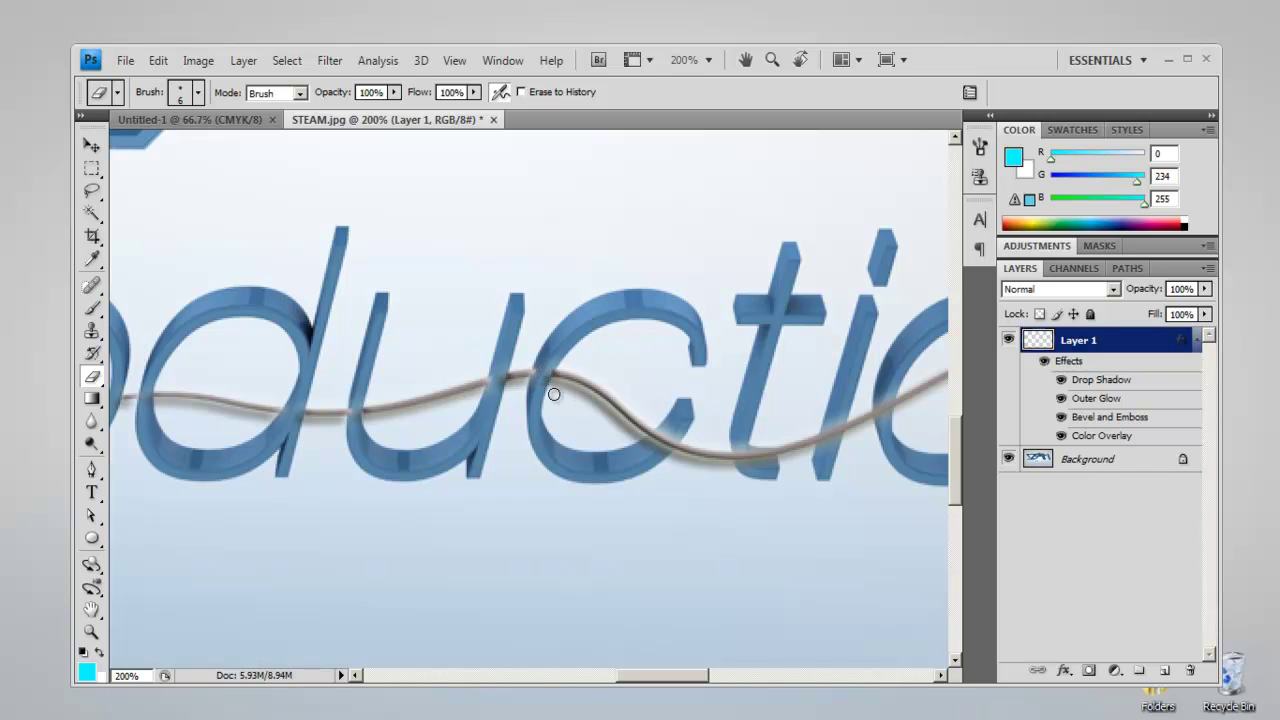
- Zoom in on the u and c, return the view to Actual Pixels, and resume erasing
key(z)
click(530, 382)
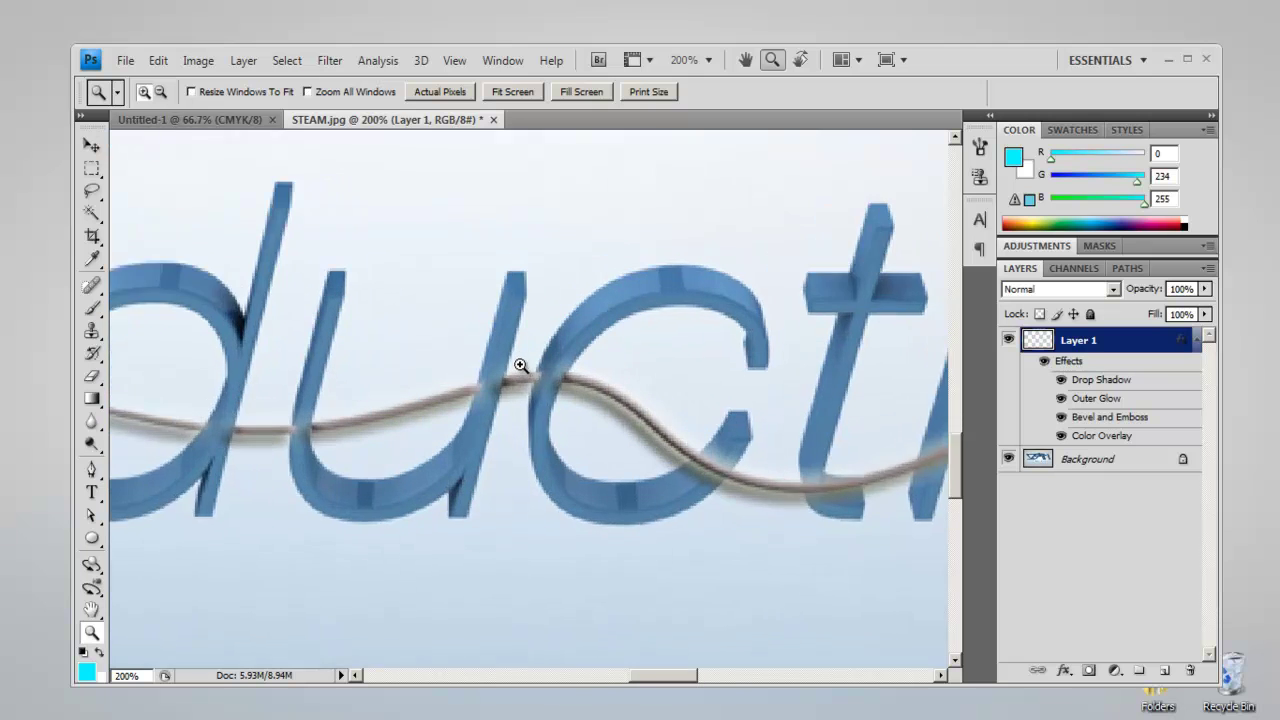
right_click(546, 392)
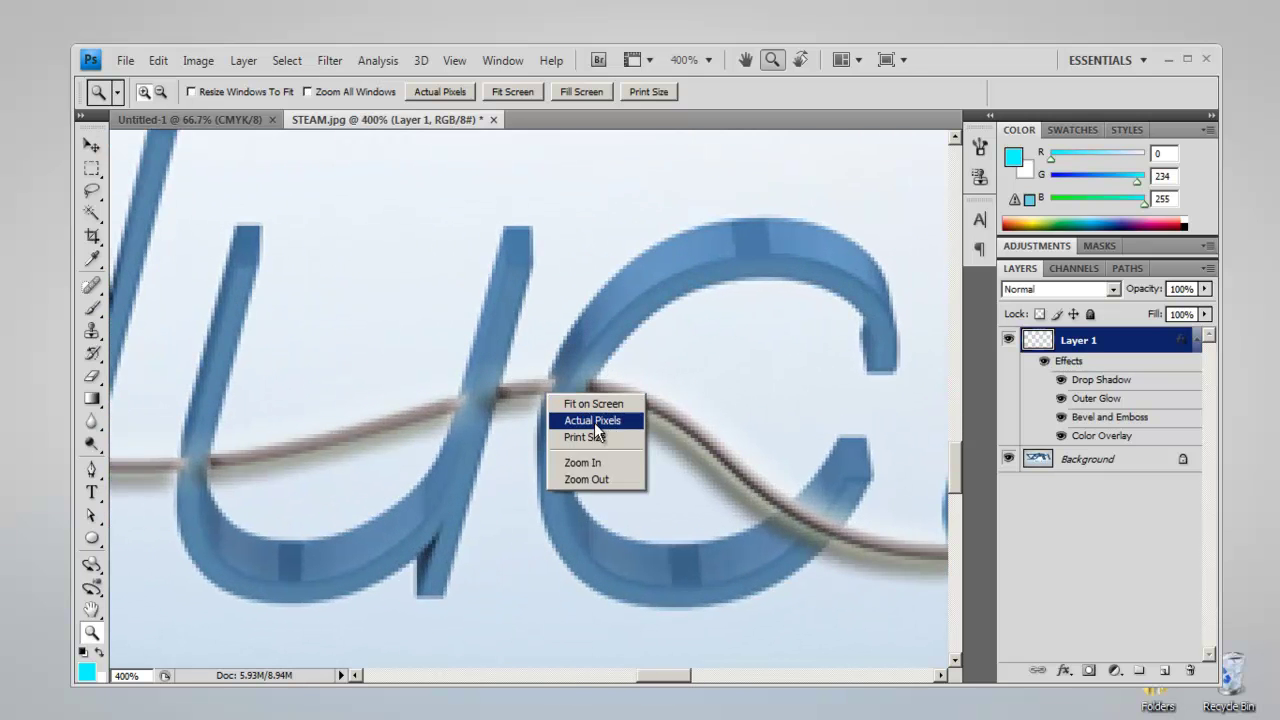
click(592, 418)
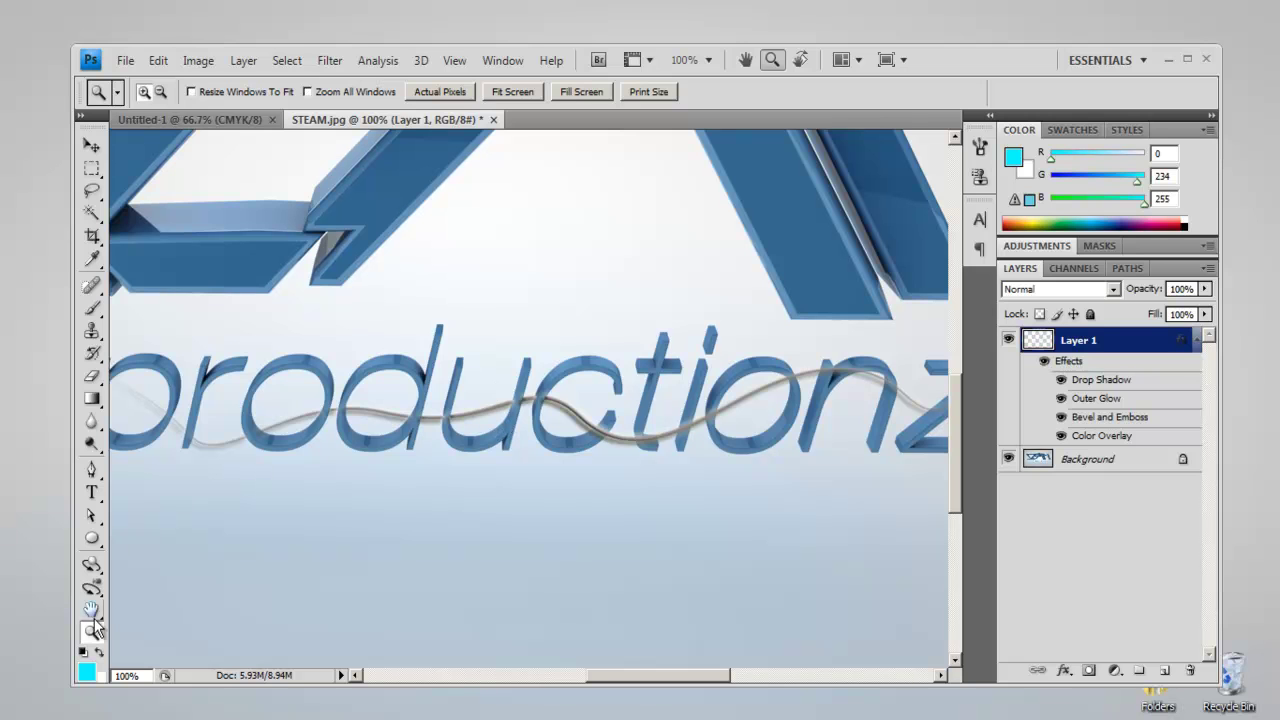
drag(631, 683, 651, 677)
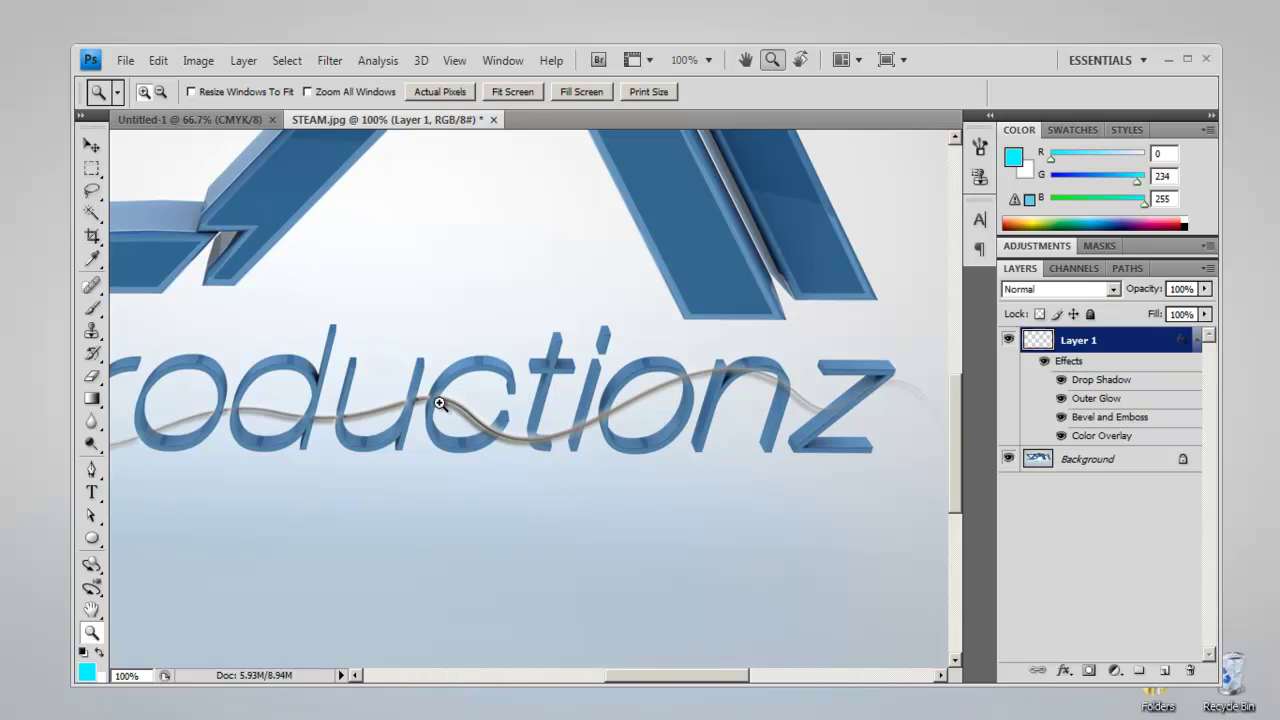
click(94, 379)
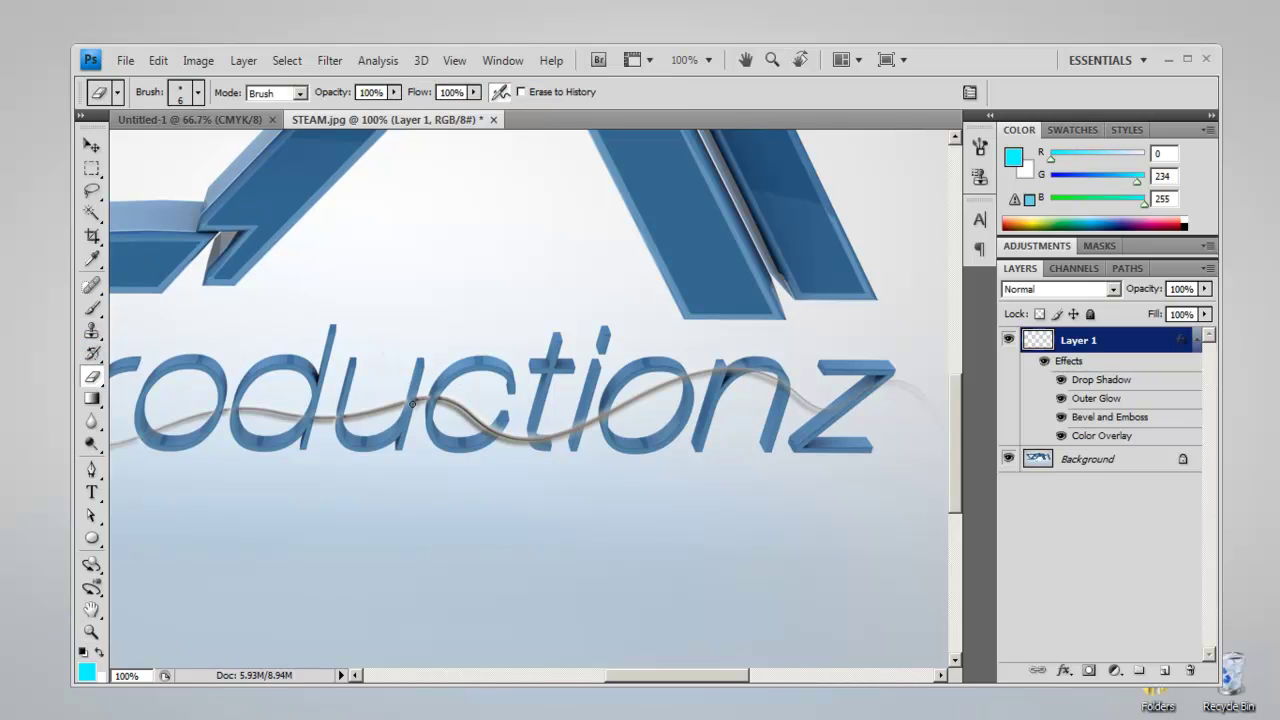
- Enlarge the eraser's Master Diameter to 12 px to keep erasing the wire behind the letters
right_click(490, 268)
drag(512, 307, 515, 313)
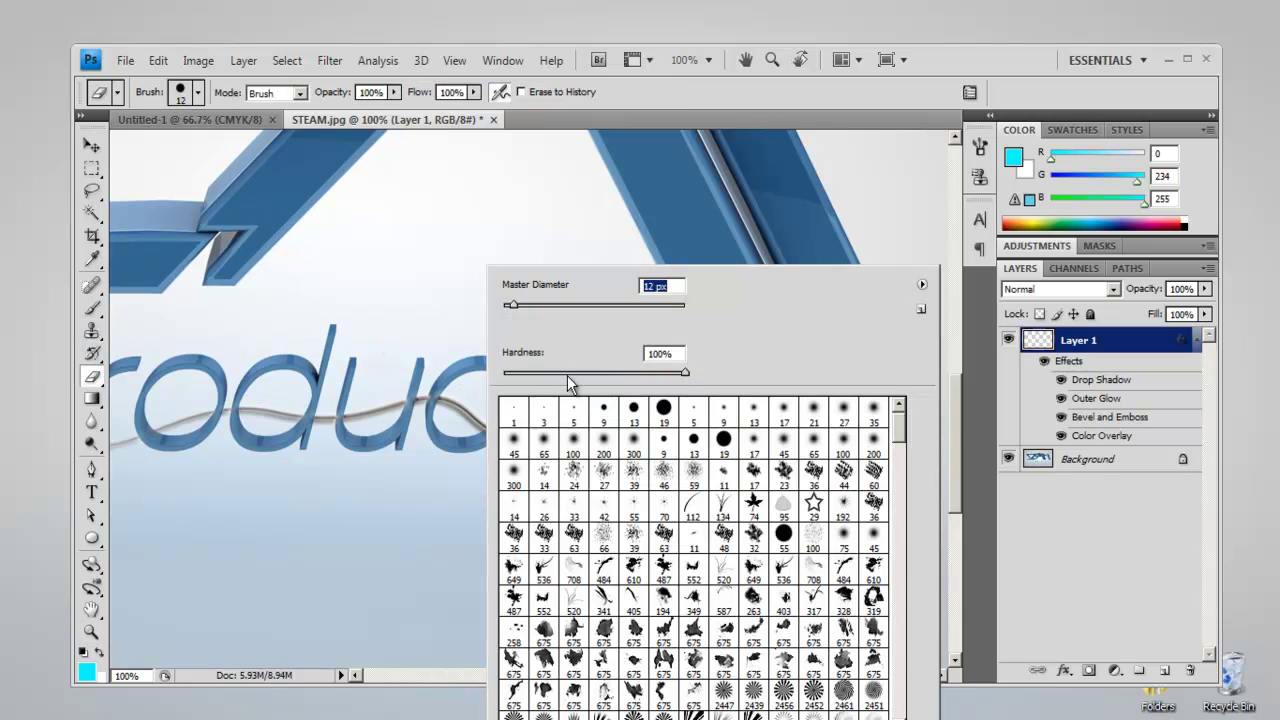
click(592, 372)
click(426, 487)
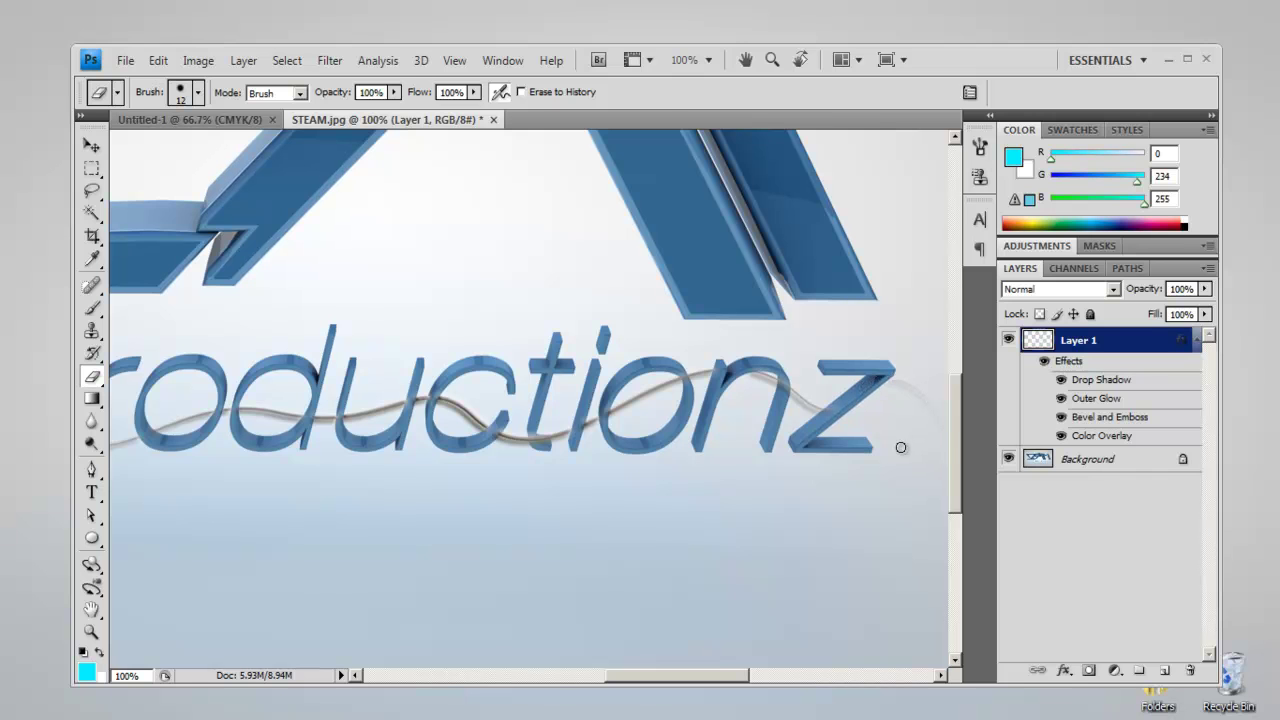
- Fit the whole STEAM logo on screen and zoom in and out to review the woven wire
key(z)
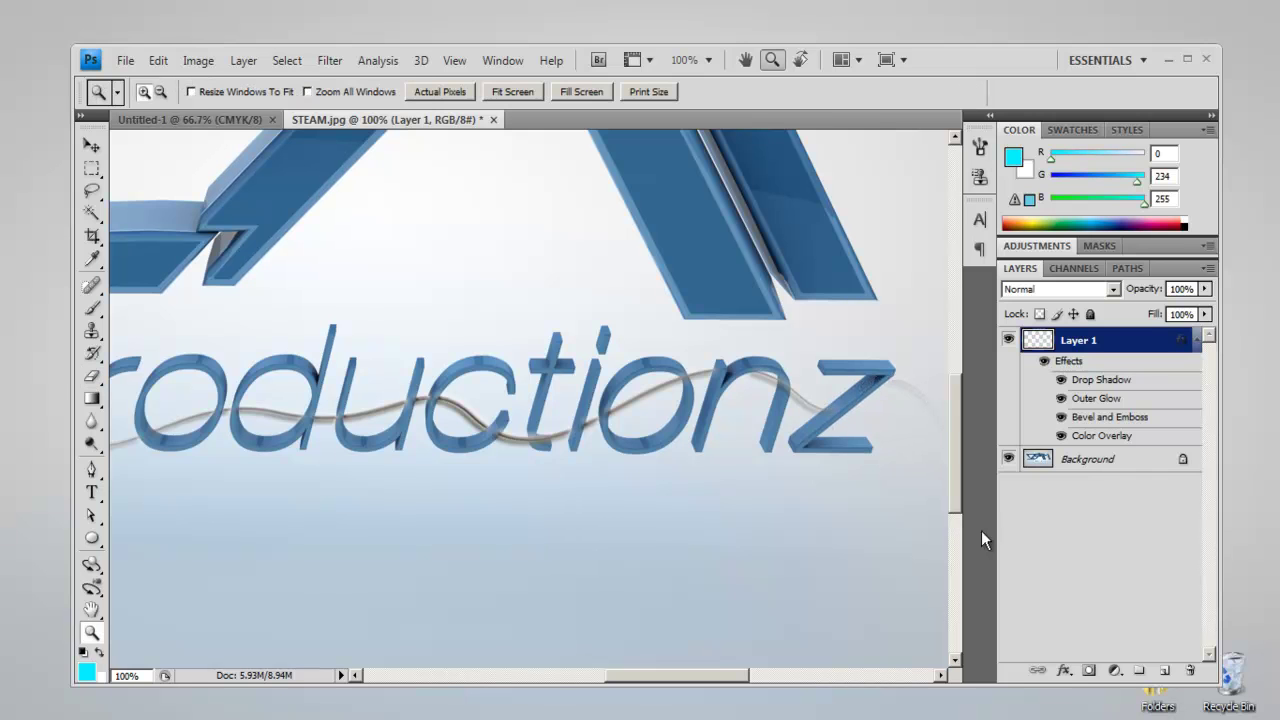
key(e)
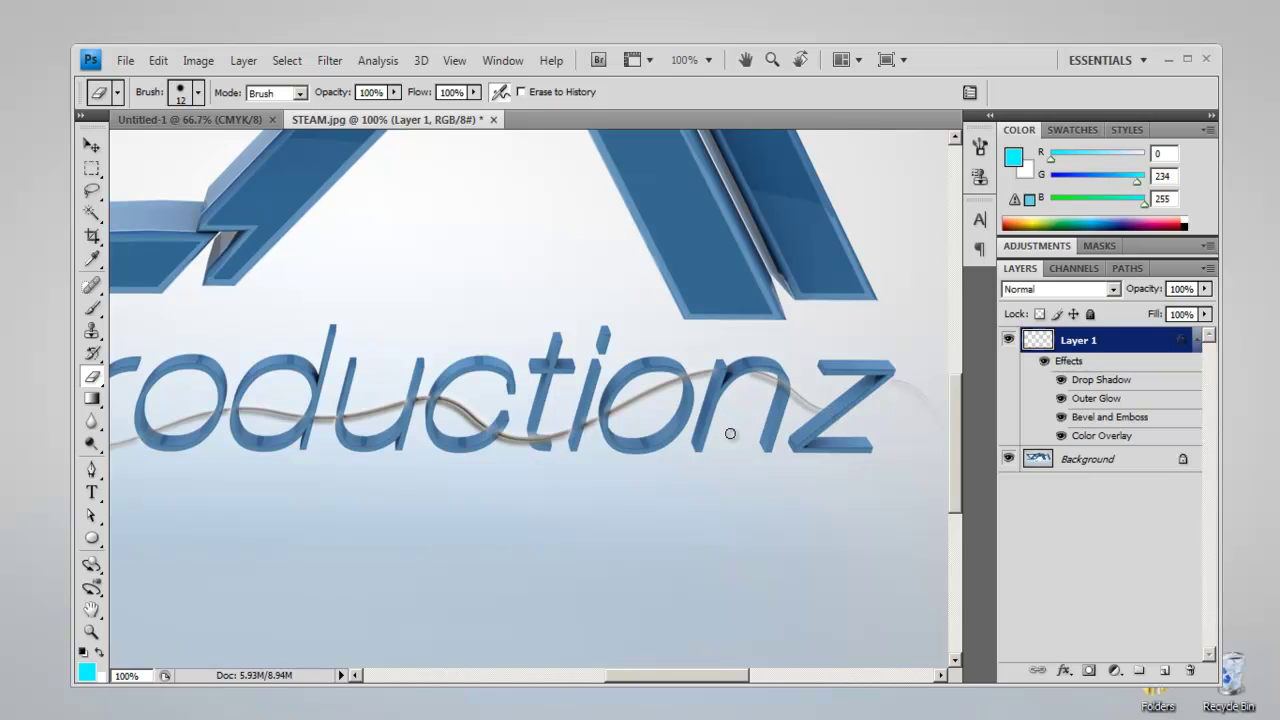
key(z)
right_click(490, 486)
click(495, 492)
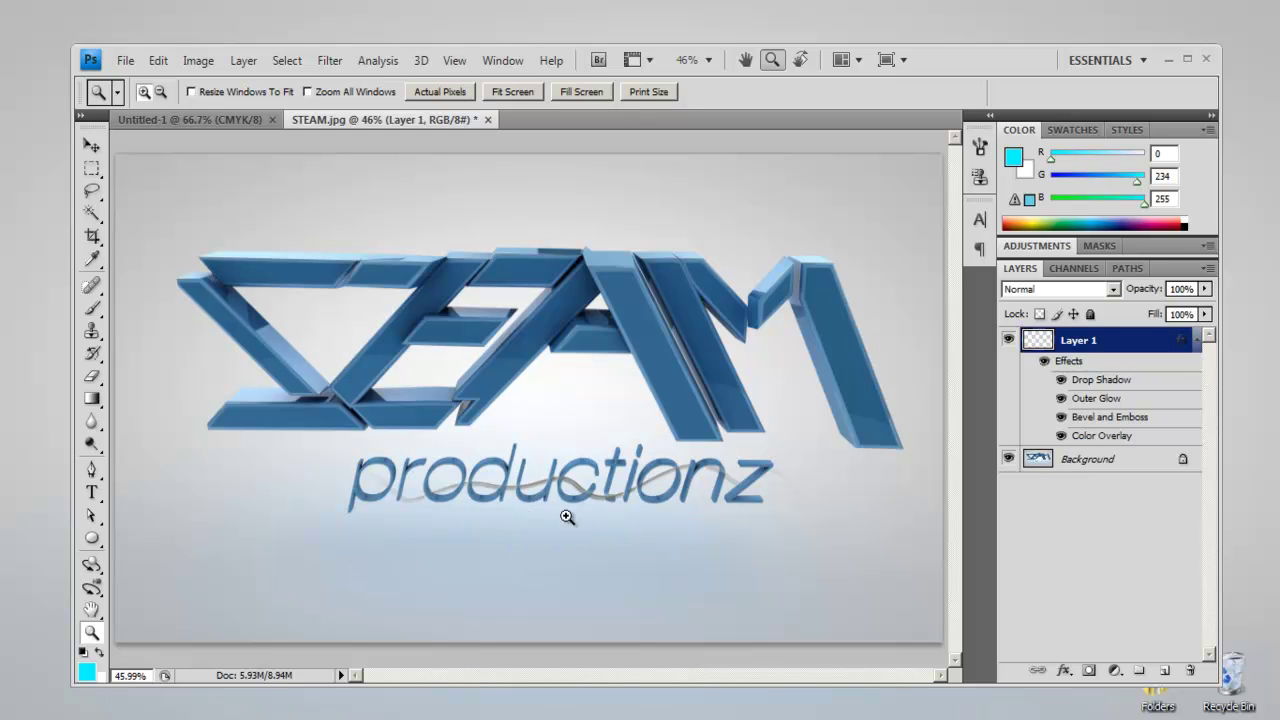
click(478, 510)
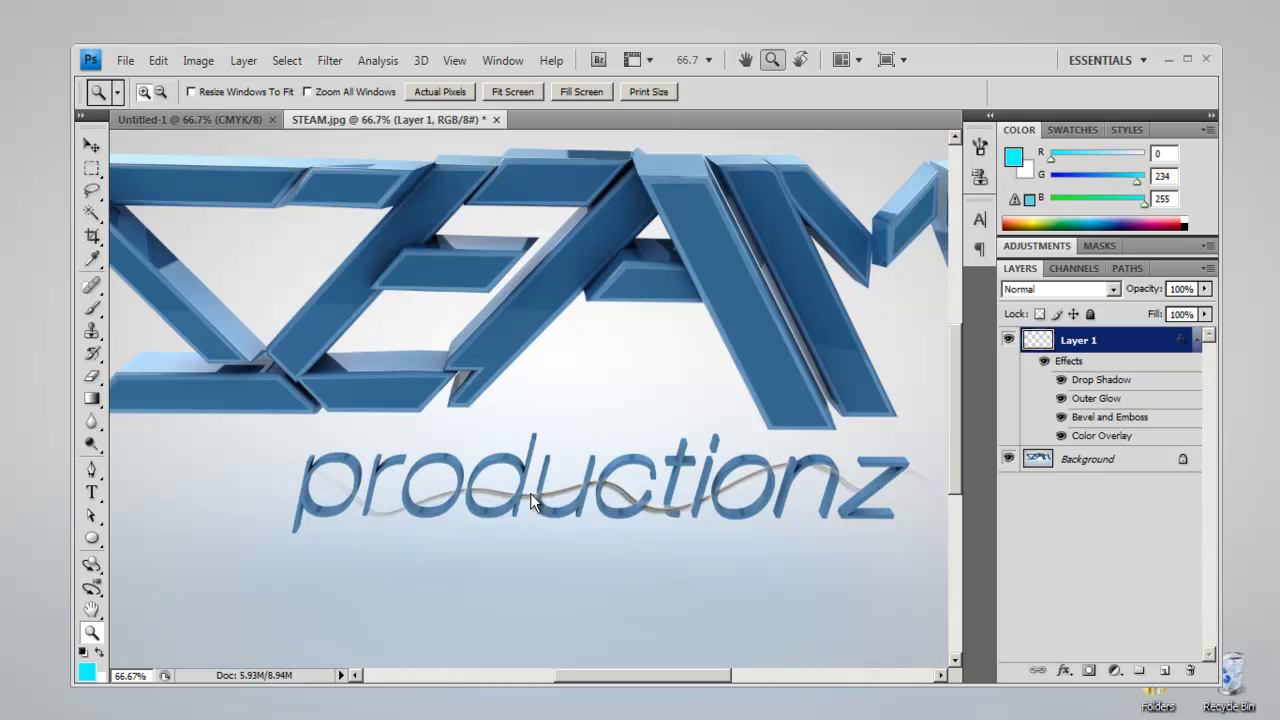
alt+click(565, 496)
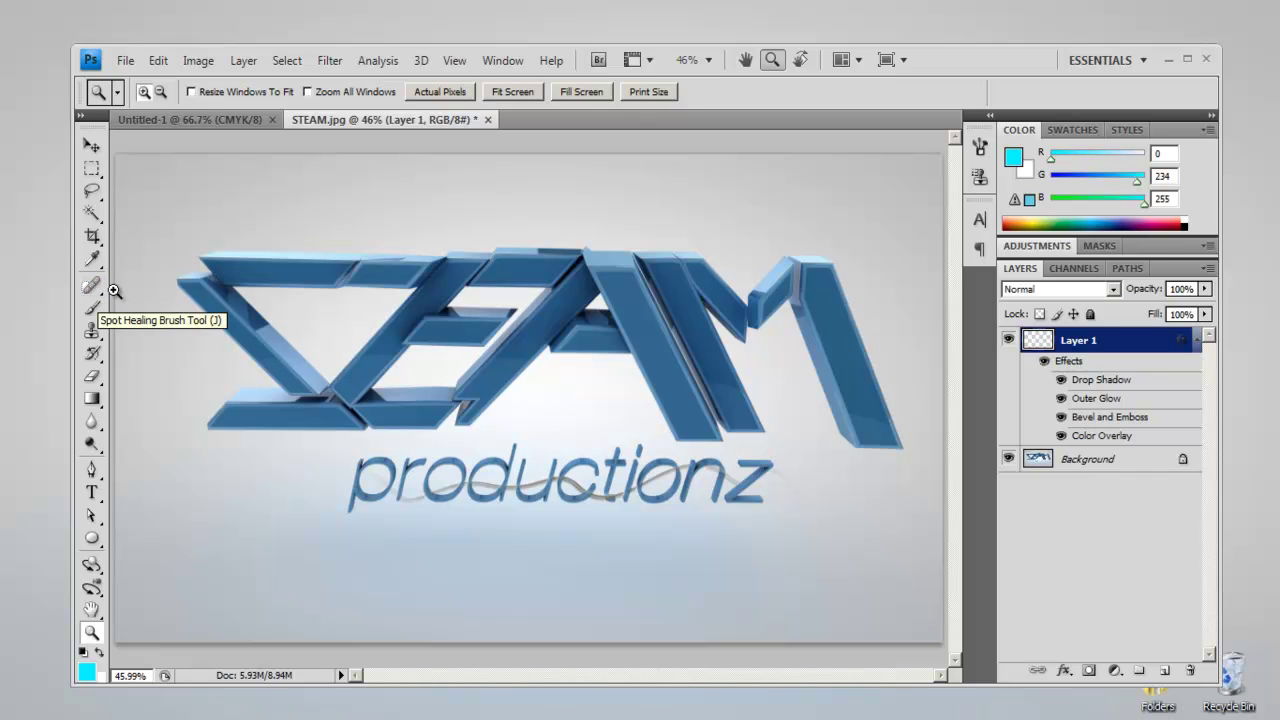
click(92, 145)
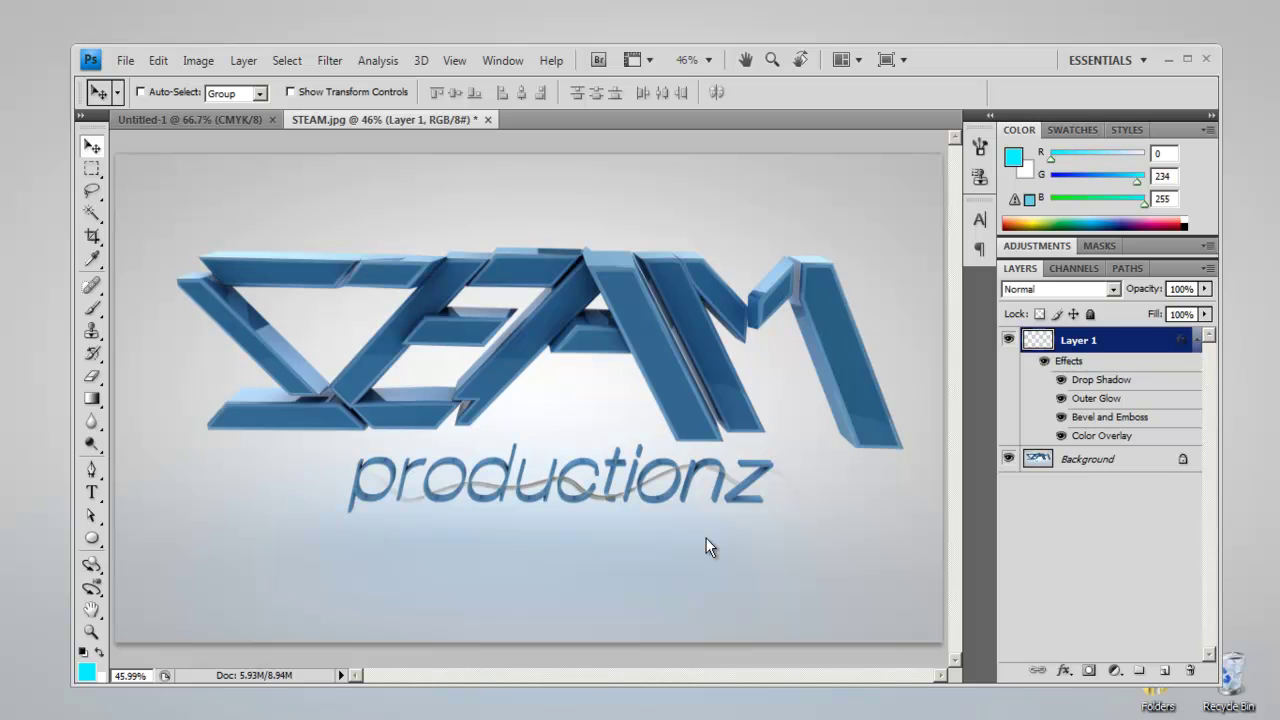